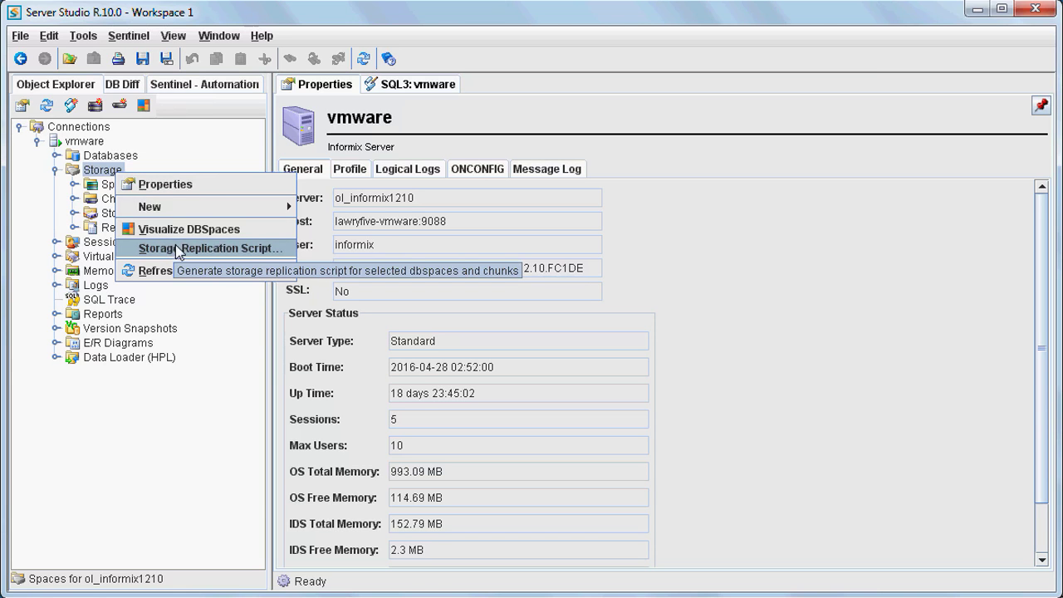
- Generate a storage replication script for all spaces with Unix (Linux) as the target OS, and review its commands
left_click(176, 246)
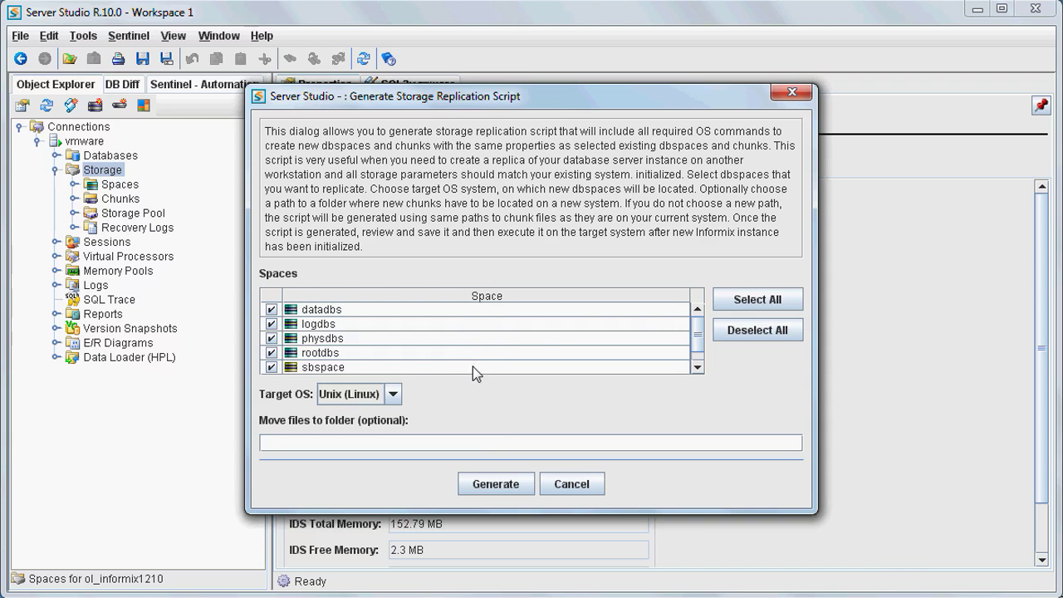
left_click(490, 484)
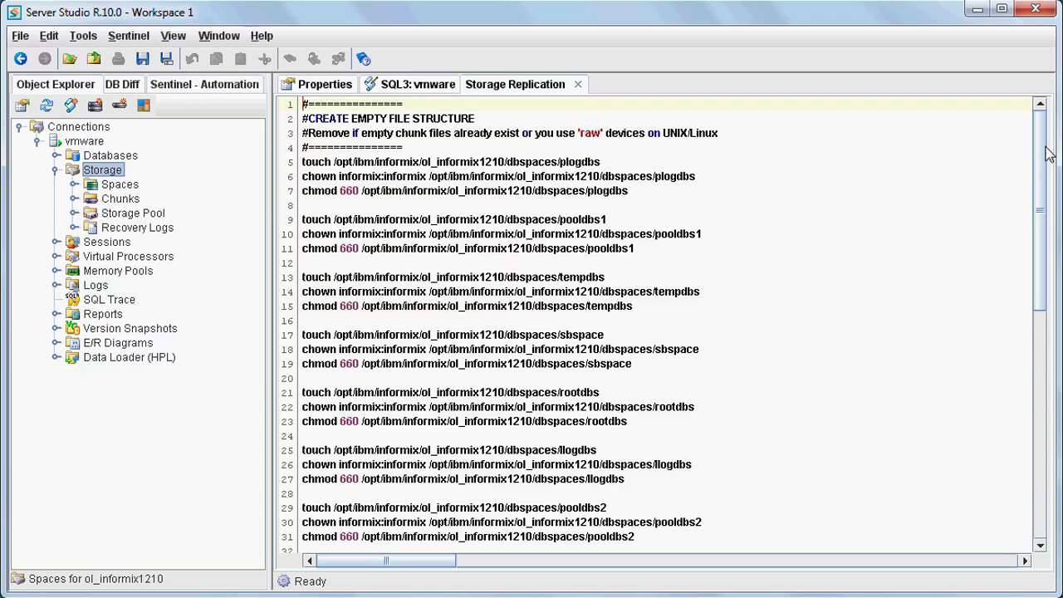
left_click_drag(1046, 157, 1041, 203)
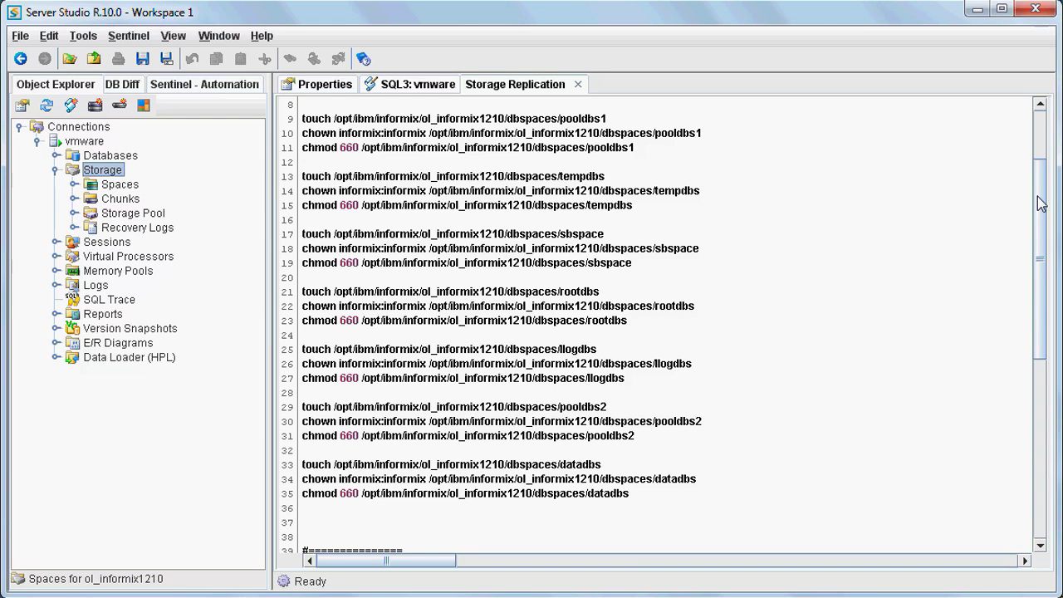
left_click_drag(1042, 204, 1036, 397)
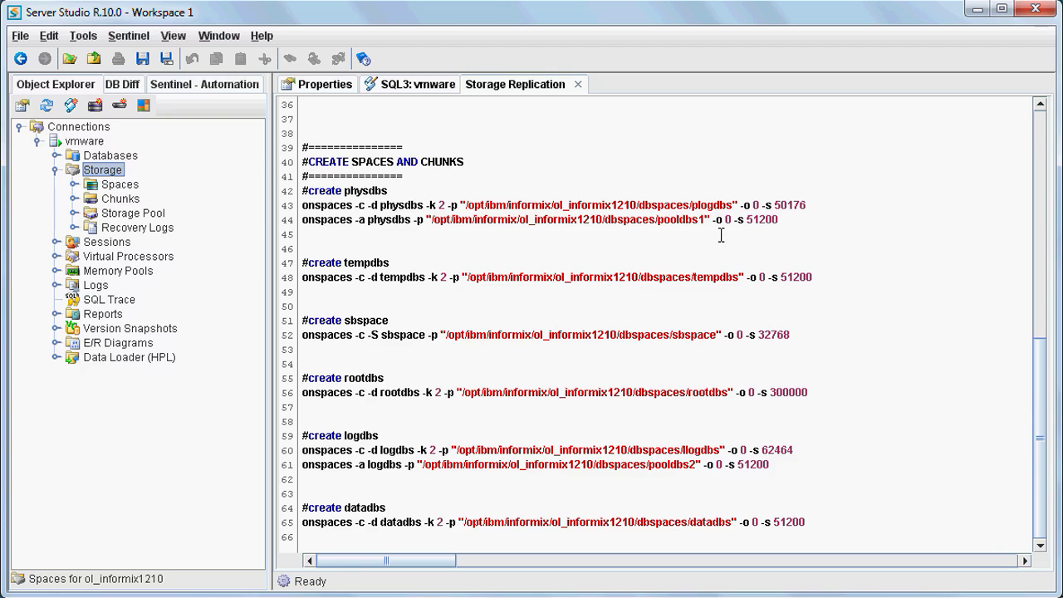
- Highlight the tempdbs chunk path in the onspaces command, and close the storage replication script
left_click(469, 275)
left_click_drag(469, 277, 737, 277)
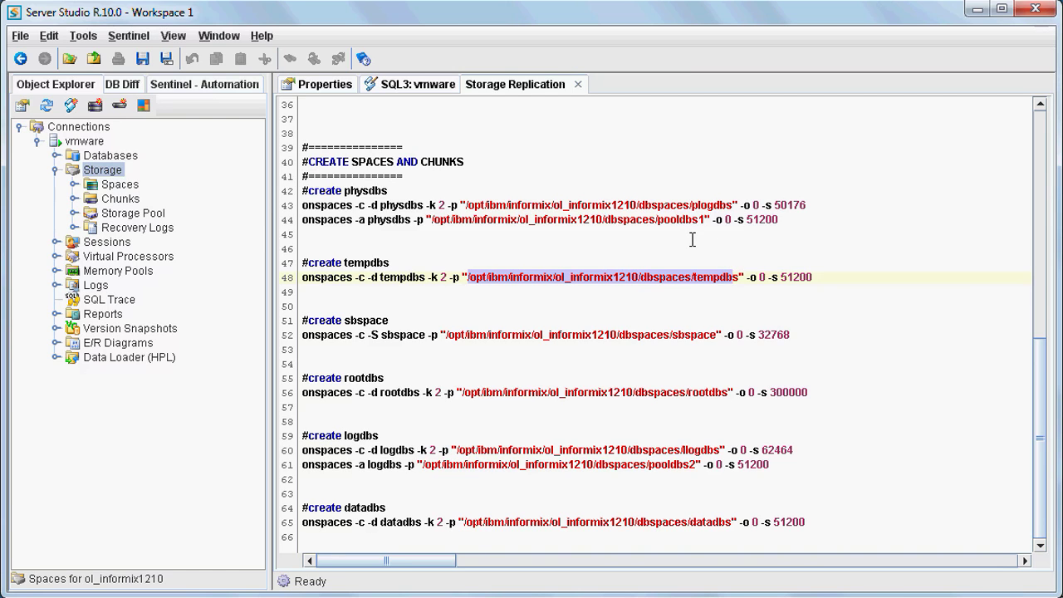
key("ctrl+w")
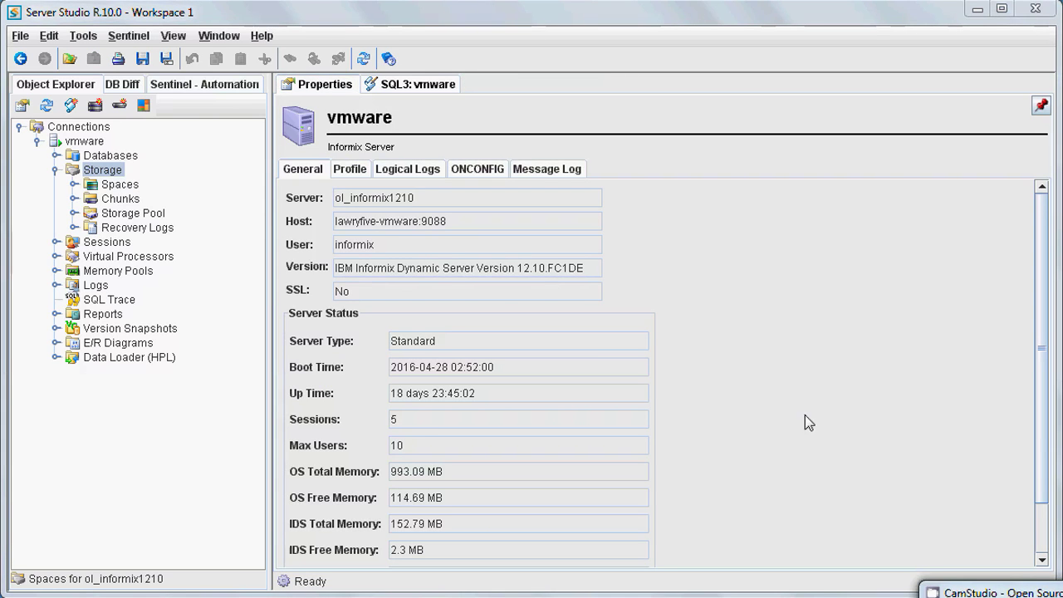
- Open the SQL Trace Explorer for the vmware server and save the trace configuration with Trace State set to On
left_click(121, 304)
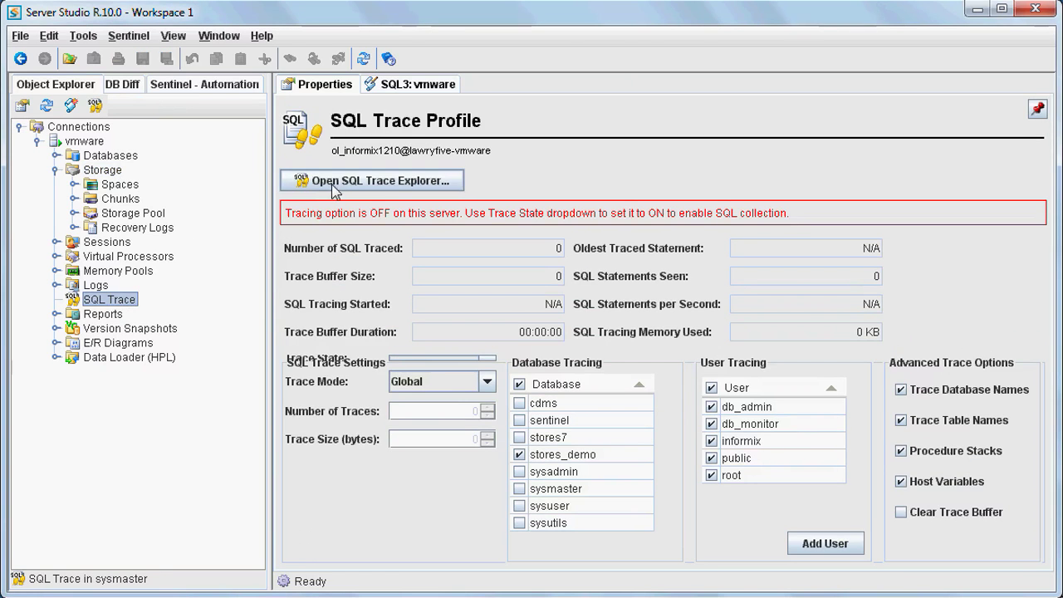
left_click(337, 181)
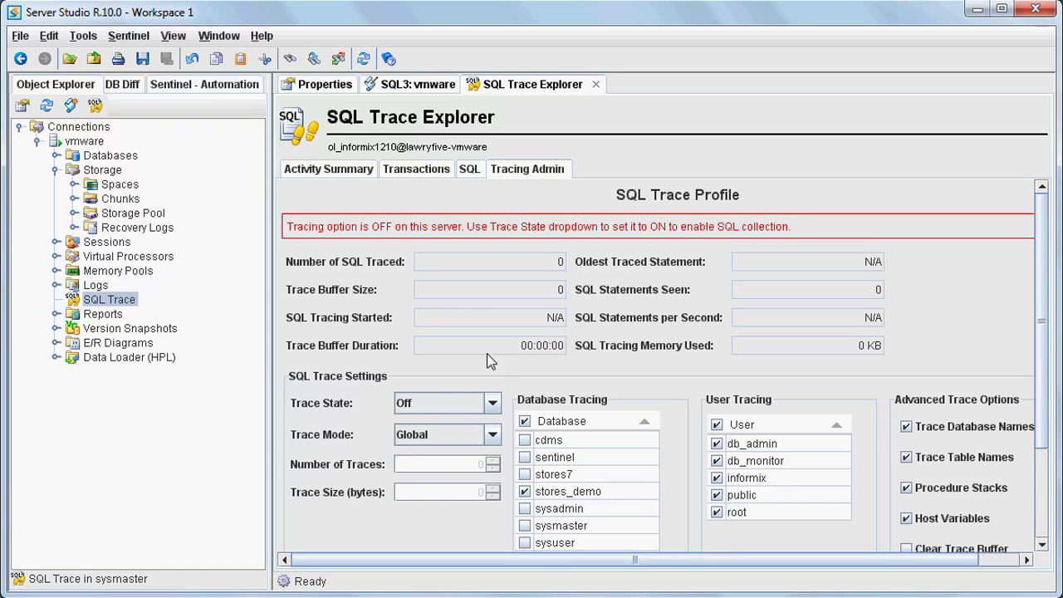
left_click(493, 405)
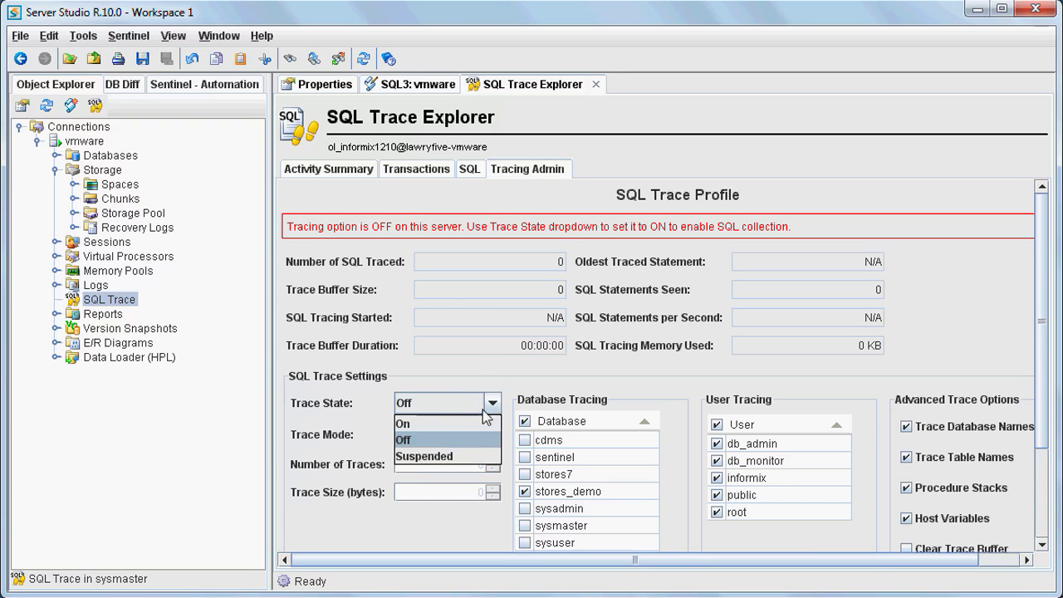
left_click(459, 422)
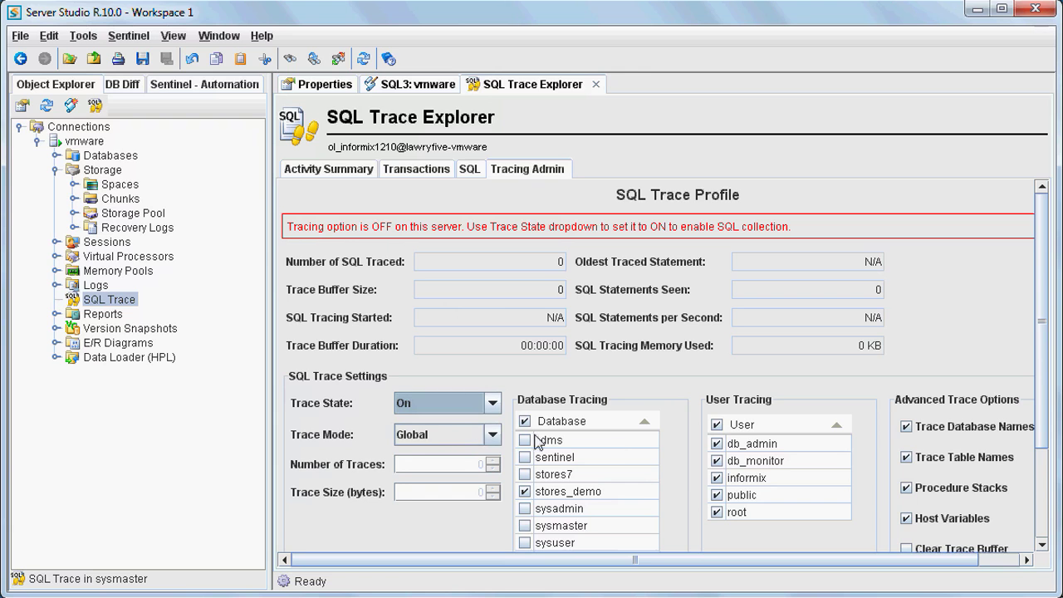
left_click(1044, 501)
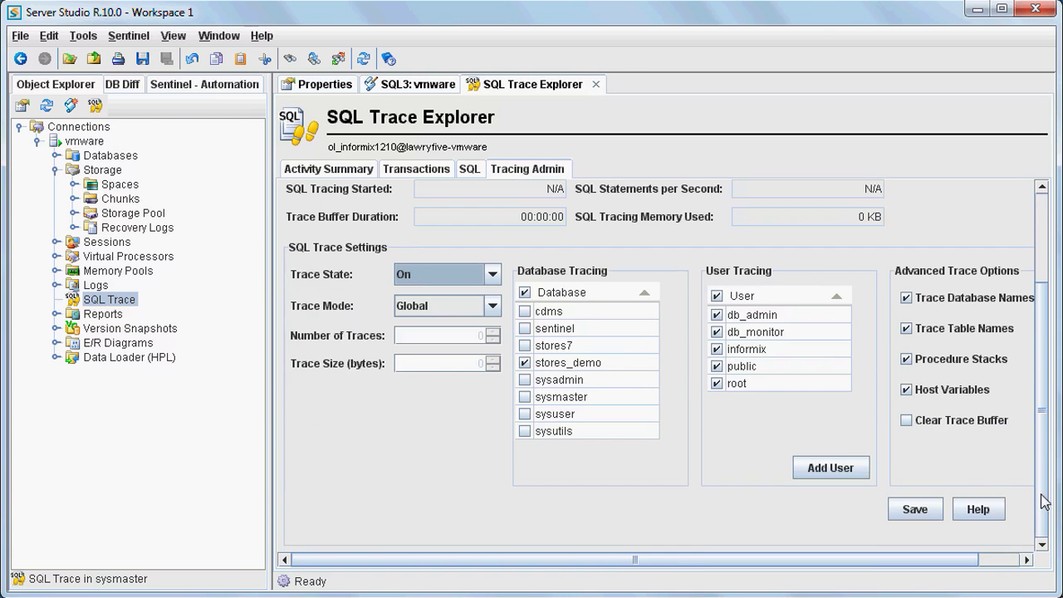
left_click(916, 509)
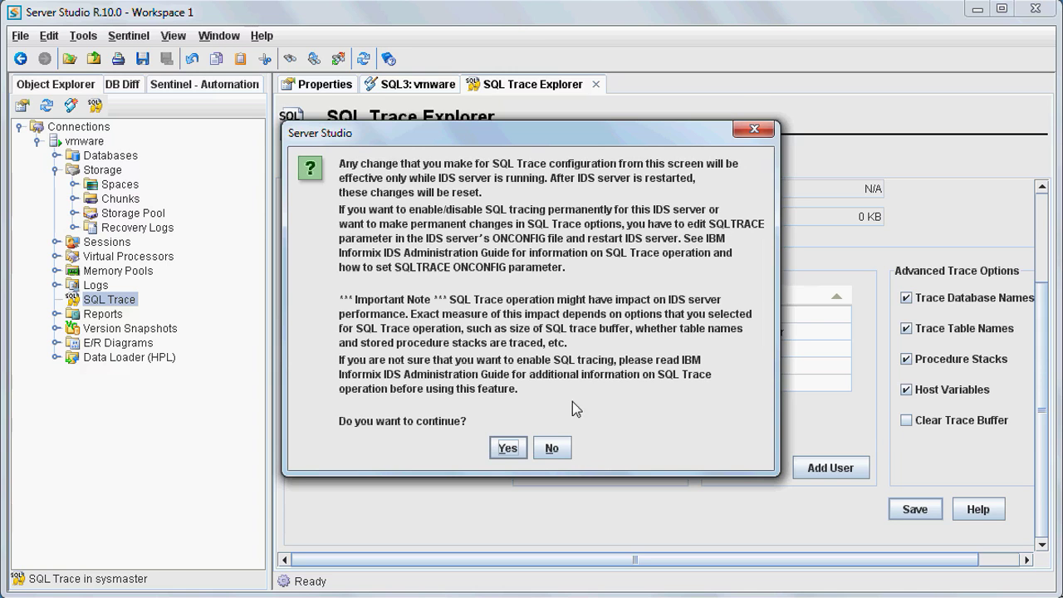
left_click(507, 449)
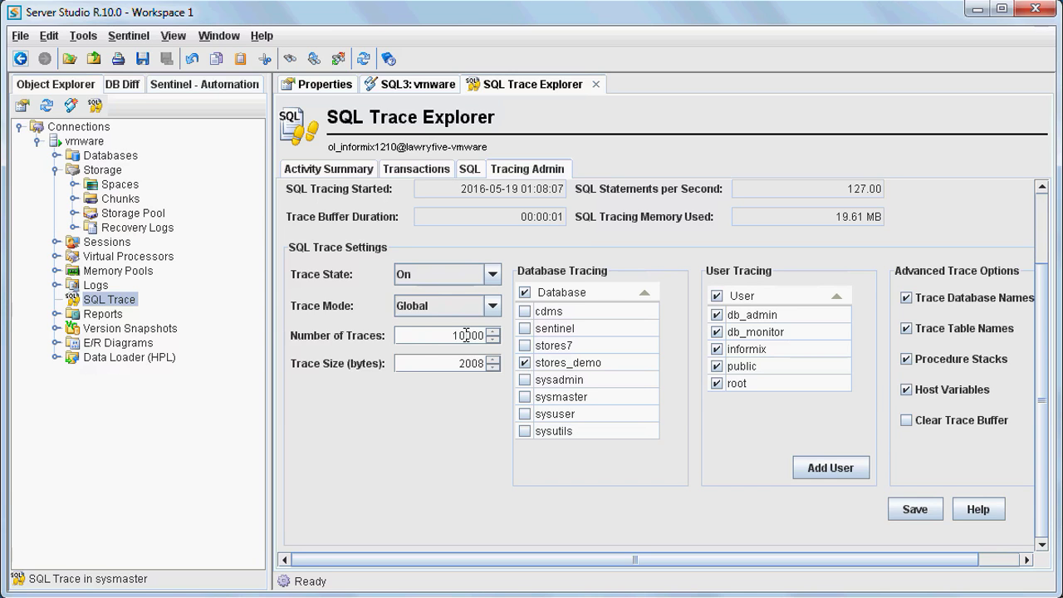
- Set the Trace Mode to User, enable Clear Trace Buffer, and save the SQL trace settings
left_click(492, 307)
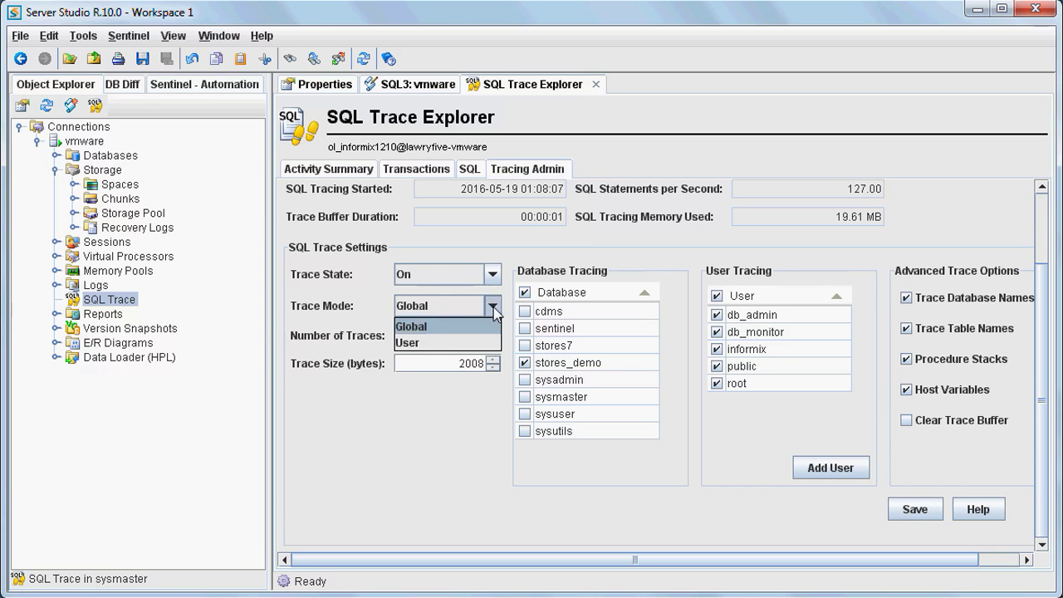
left_click(460, 343)
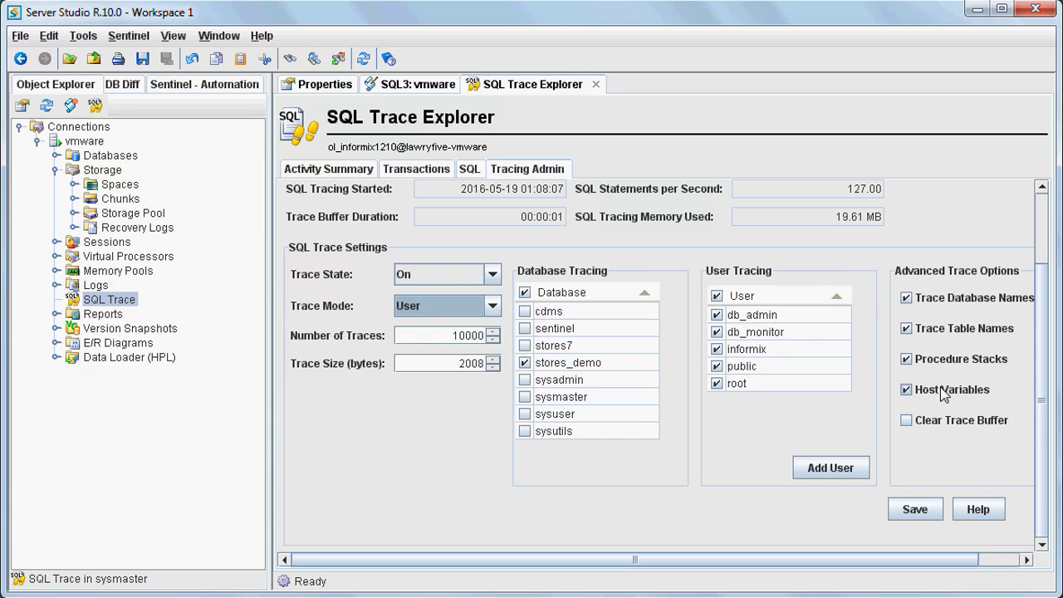
left_click(906, 420)
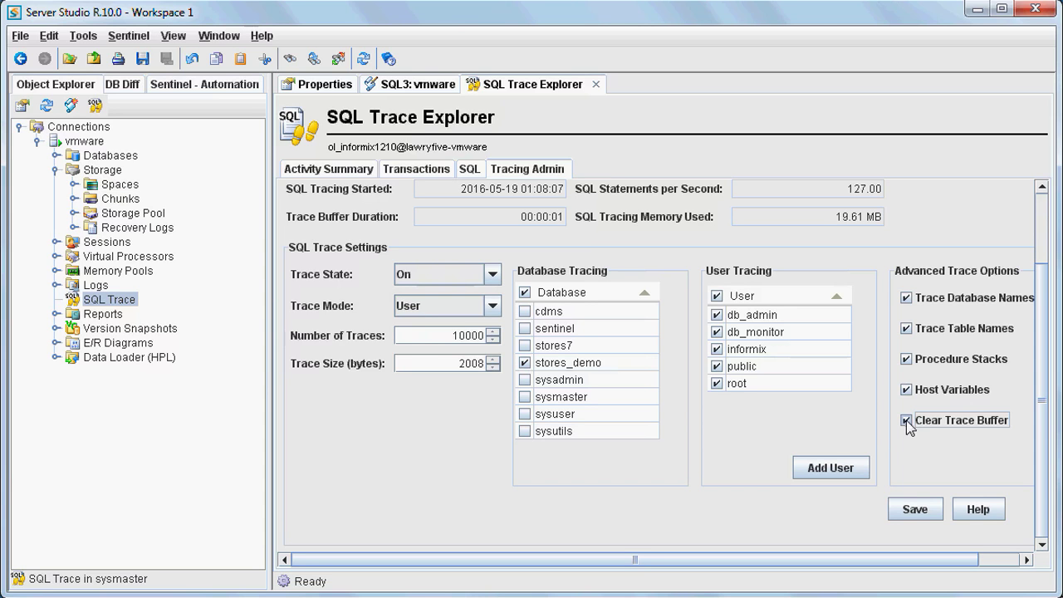
left_click(908, 510)
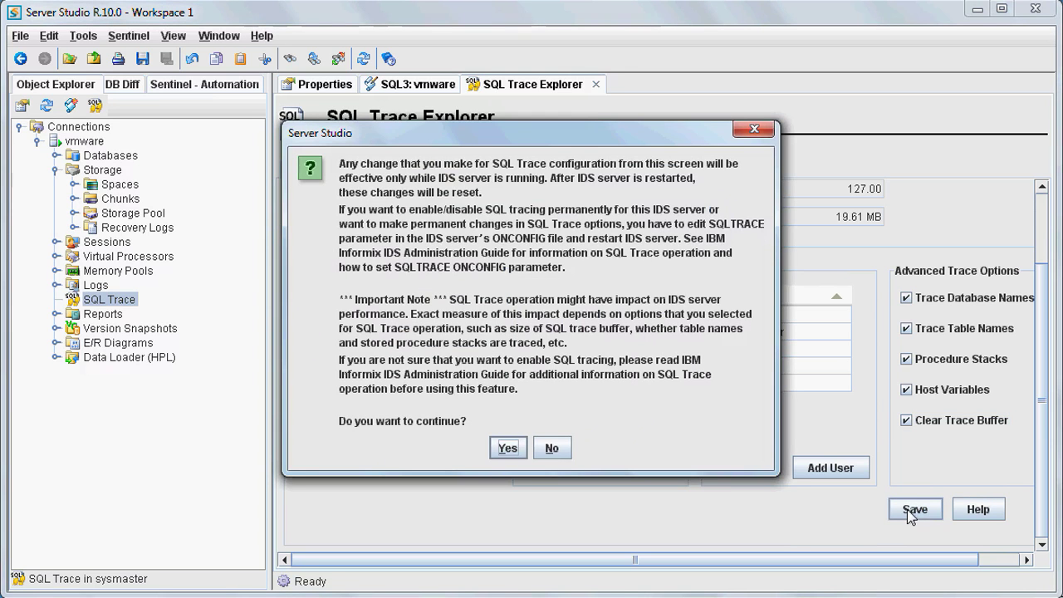
left_click(507, 449)
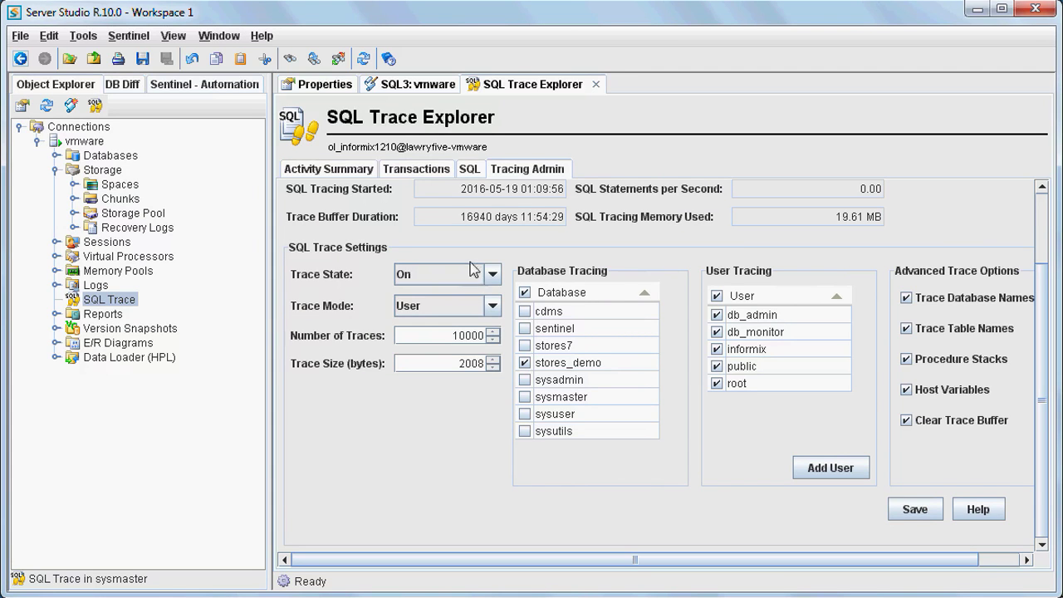
- Examine the SQL, Transactions and Activity Summary views and the trace administration settings for collected trace data
left_click(469, 170)
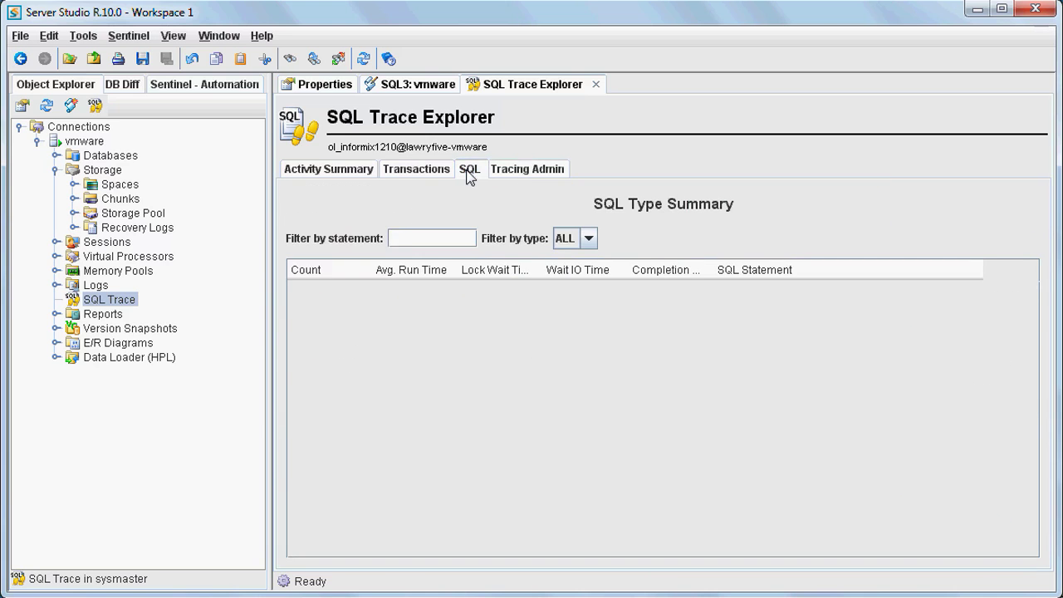
left_click(442, 174)
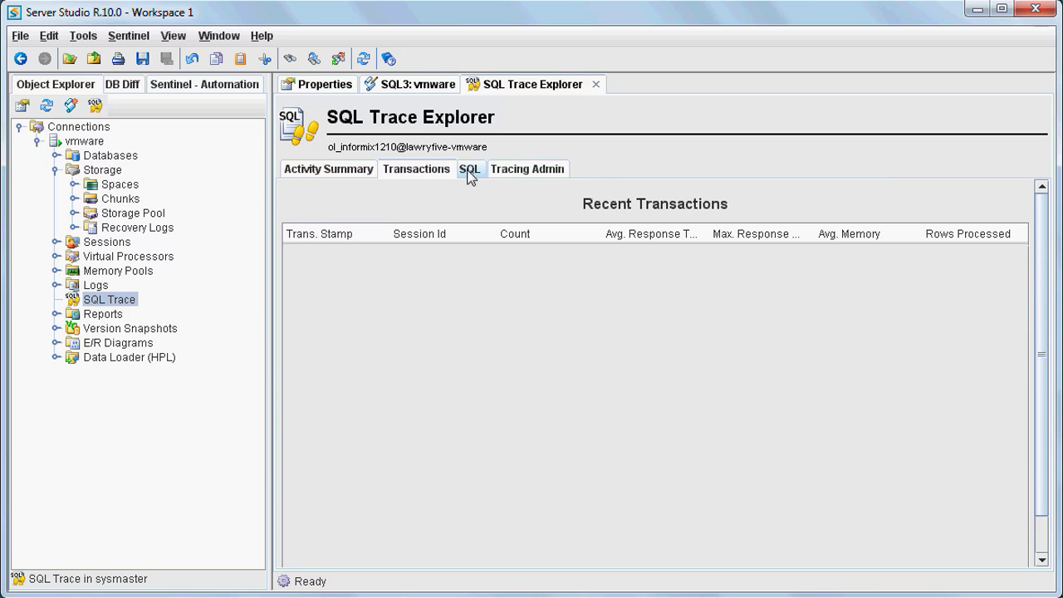
left_click(470, 175)
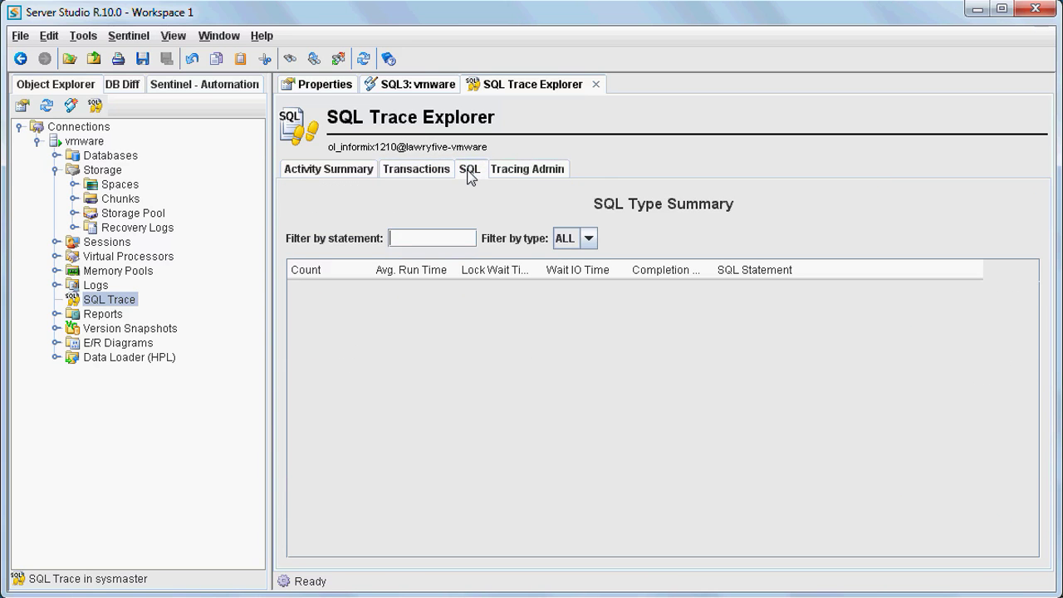
left_click(357, 172)
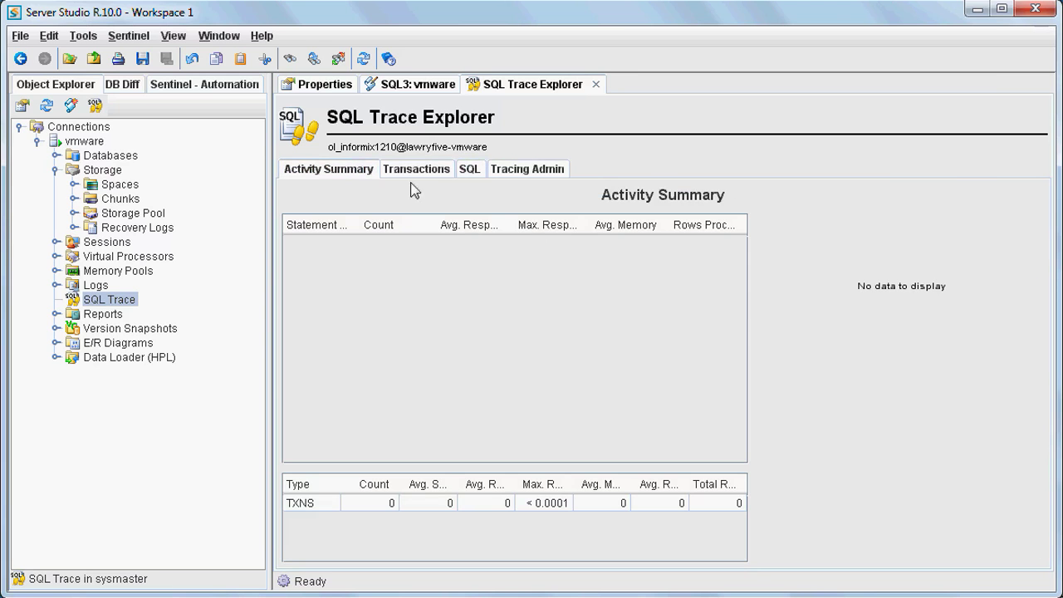
left_click(526, 170)
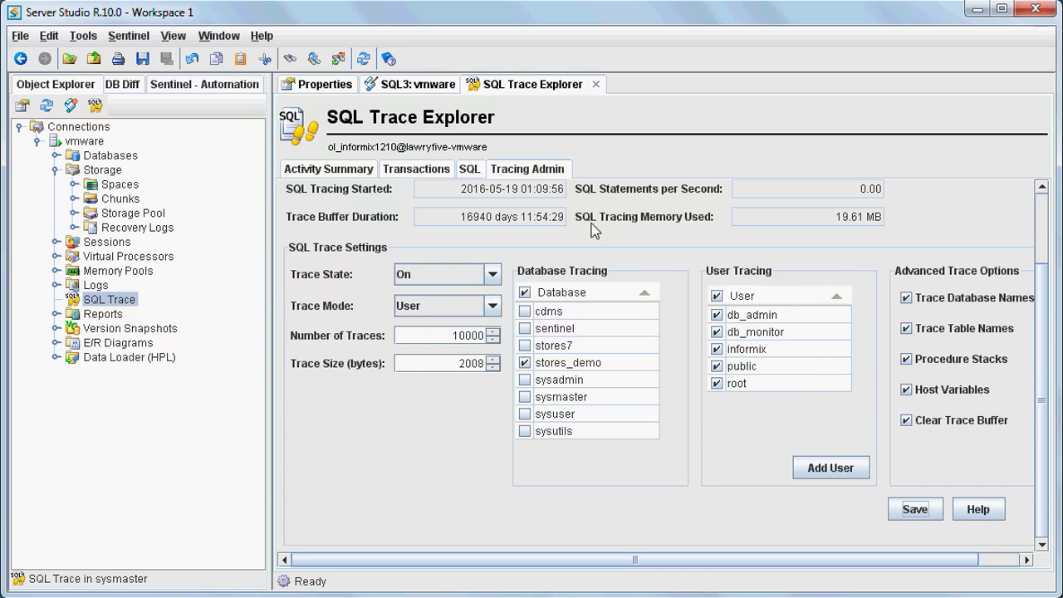
left_click(471, 173)
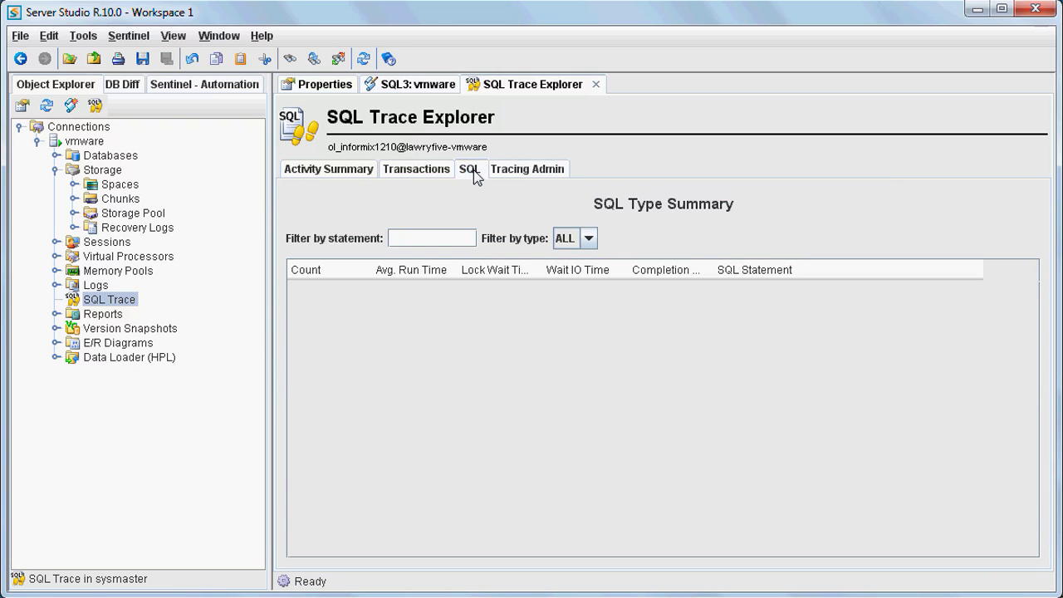
- Run the query "select * from customer" against the stores_demo database in the SQL3 editor
left_click(427, 84)
key("Left")
key("Left")
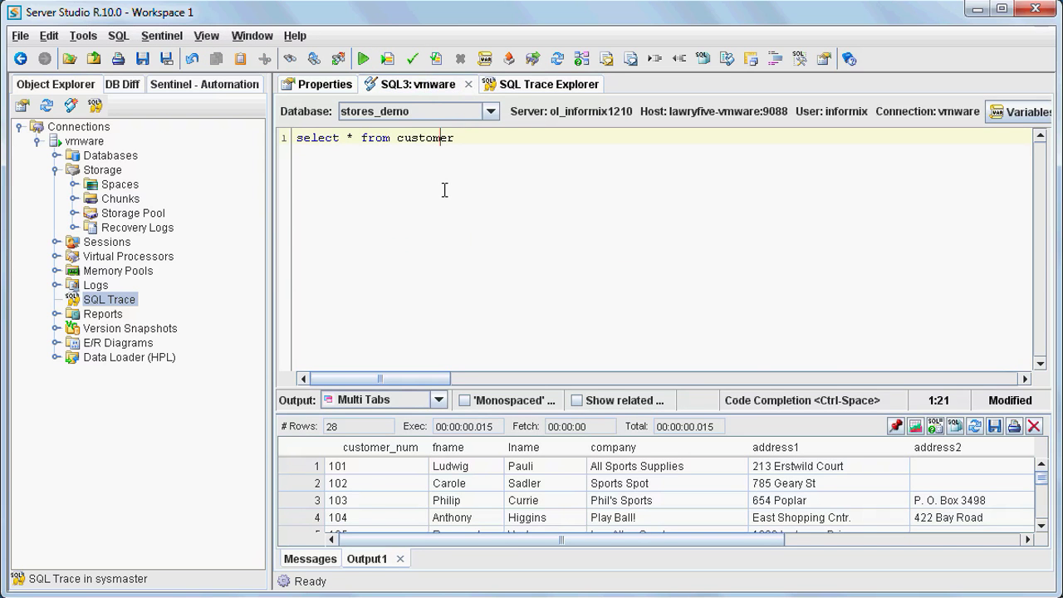
left_click(363, 58)
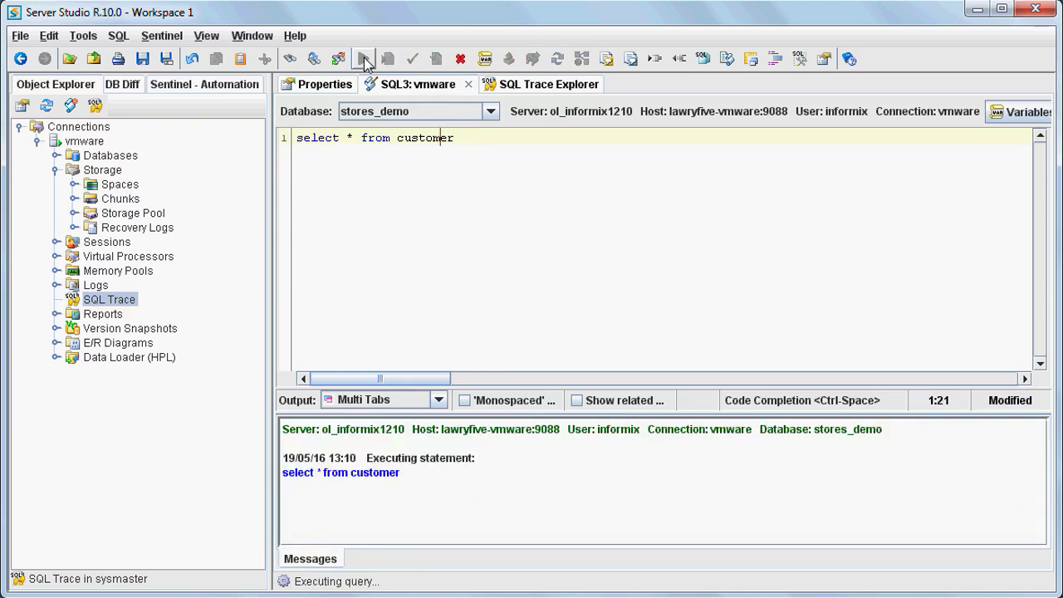
- Run the select query against the orders table, and again against the catalog table
double_click(426, 137)
type("orders")
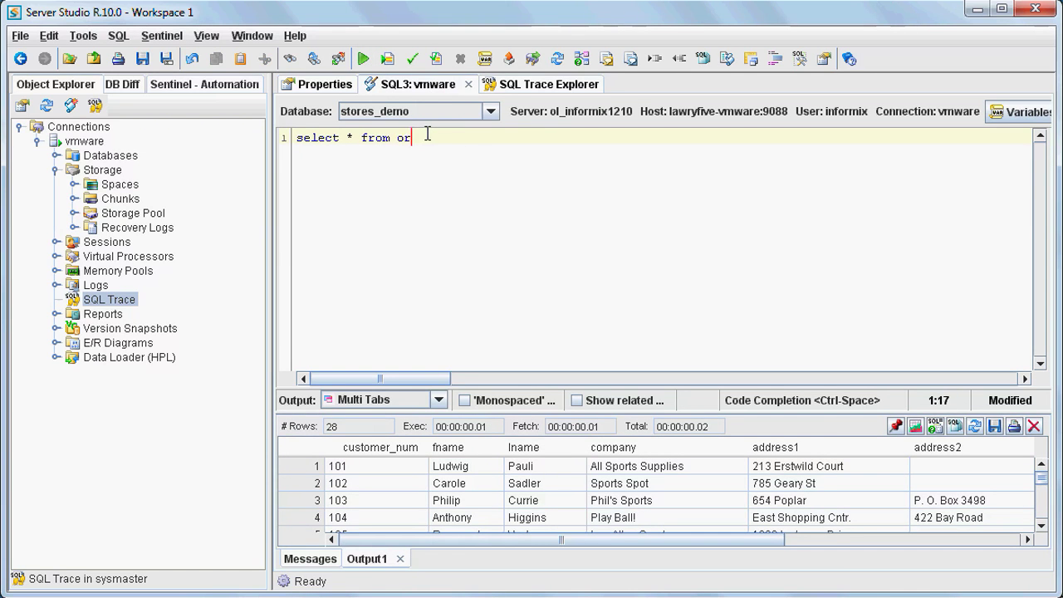
left_click(363, 58)
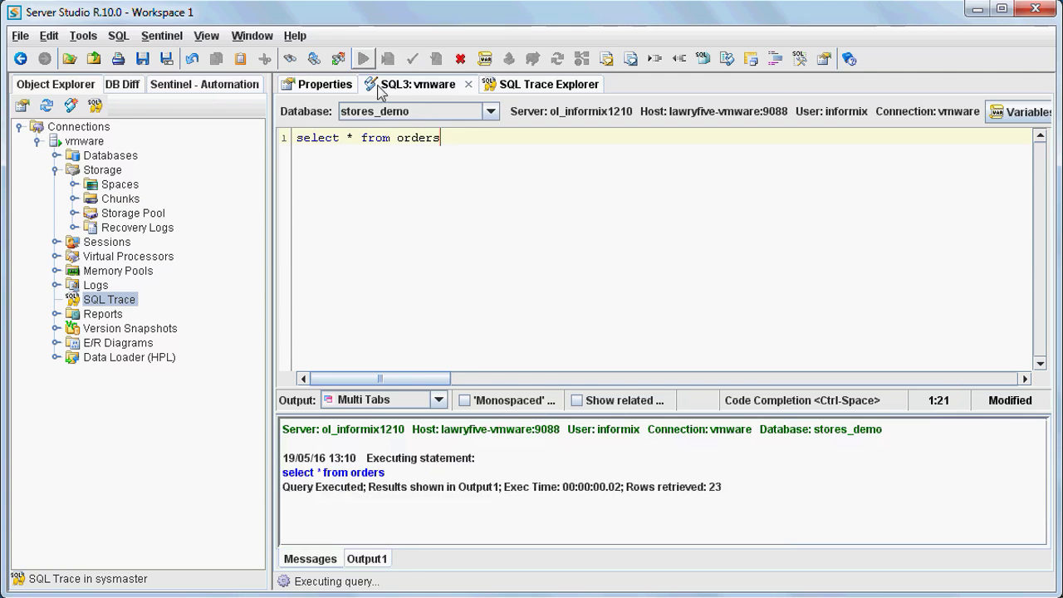
double_click(417, 136)
type("catalog")
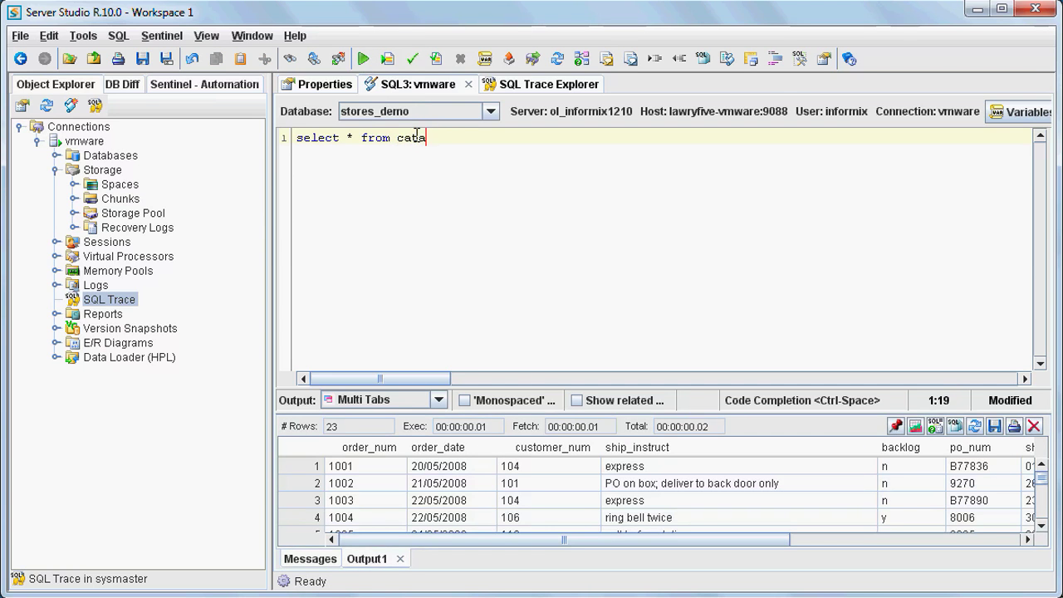
left_click(363, 58)
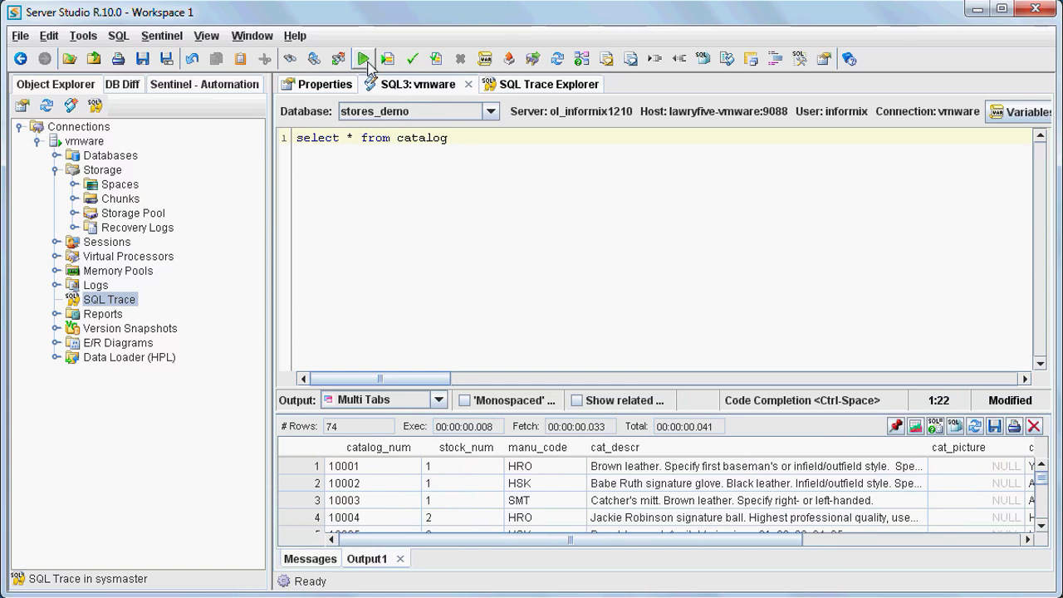
- Recheck the Transactions and SQL views for traced statements, and close the SQL Trace Explorer to return to the SQL Trace properties
left_click(517, 86)
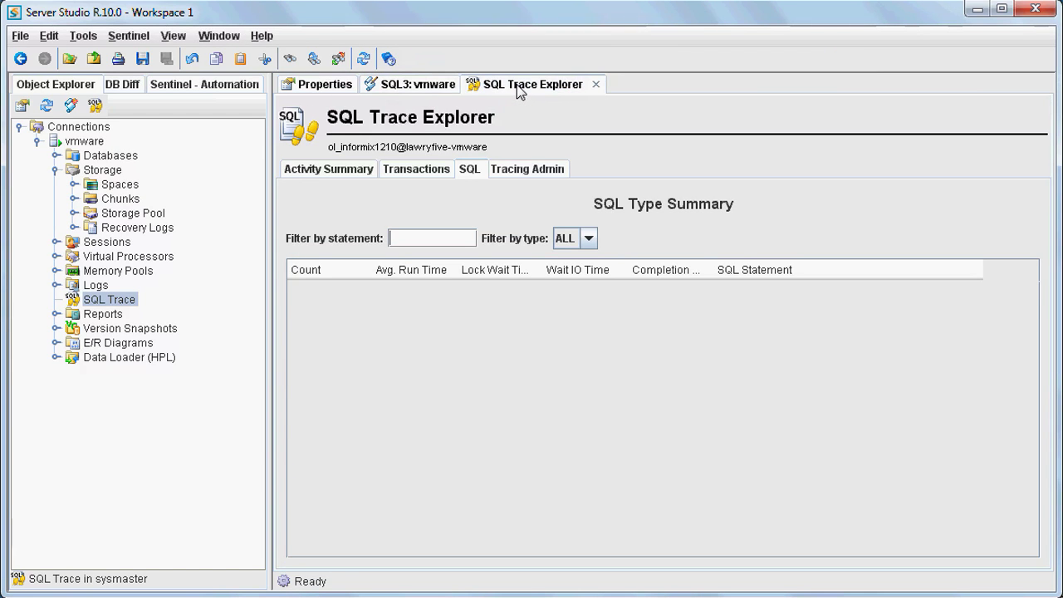
left_click(435, 172)
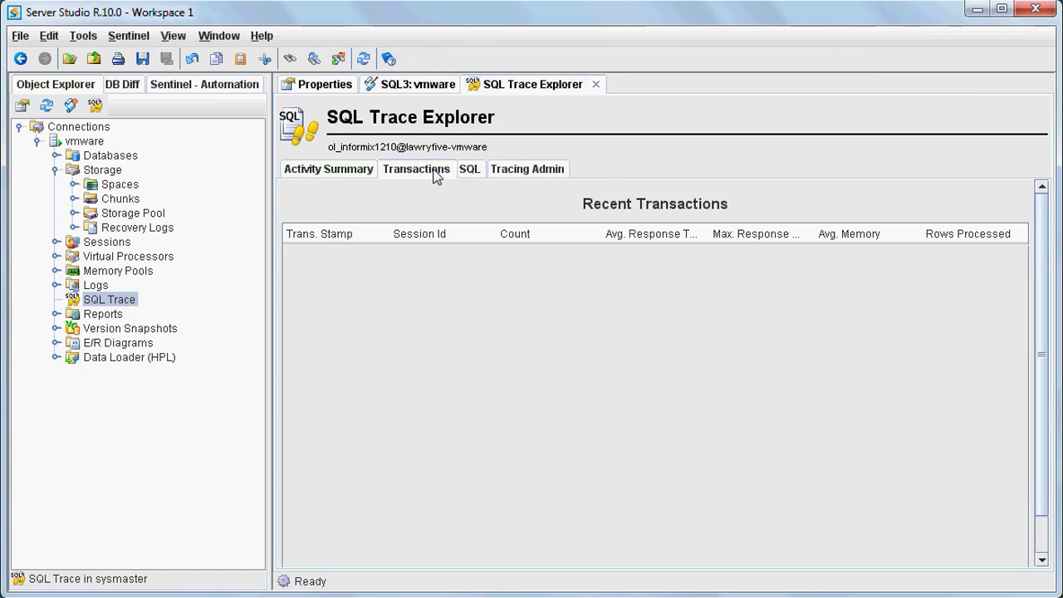
left_click(468, 170)
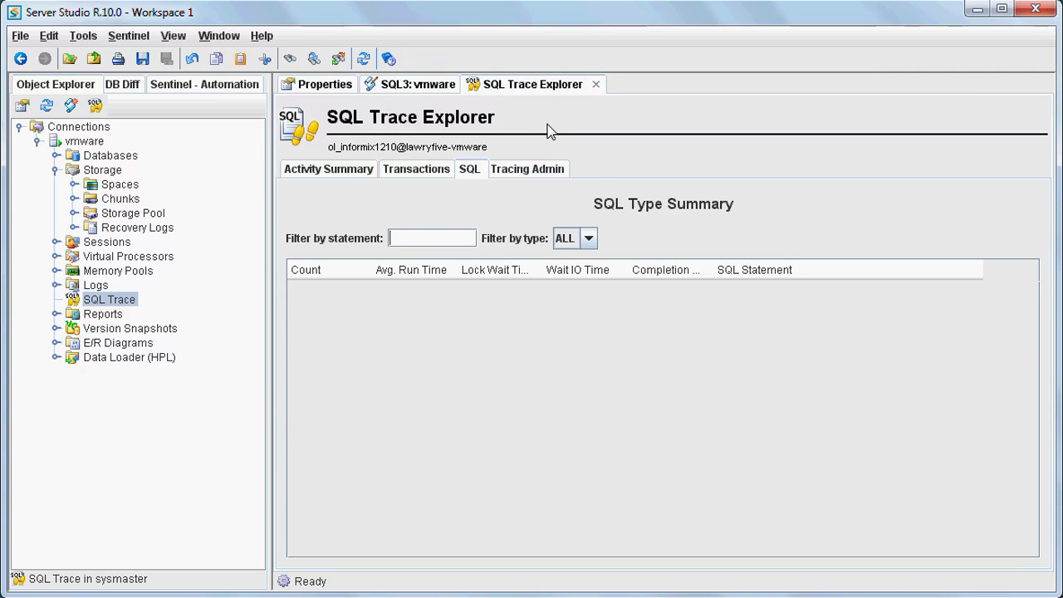
left_click(596, 85)
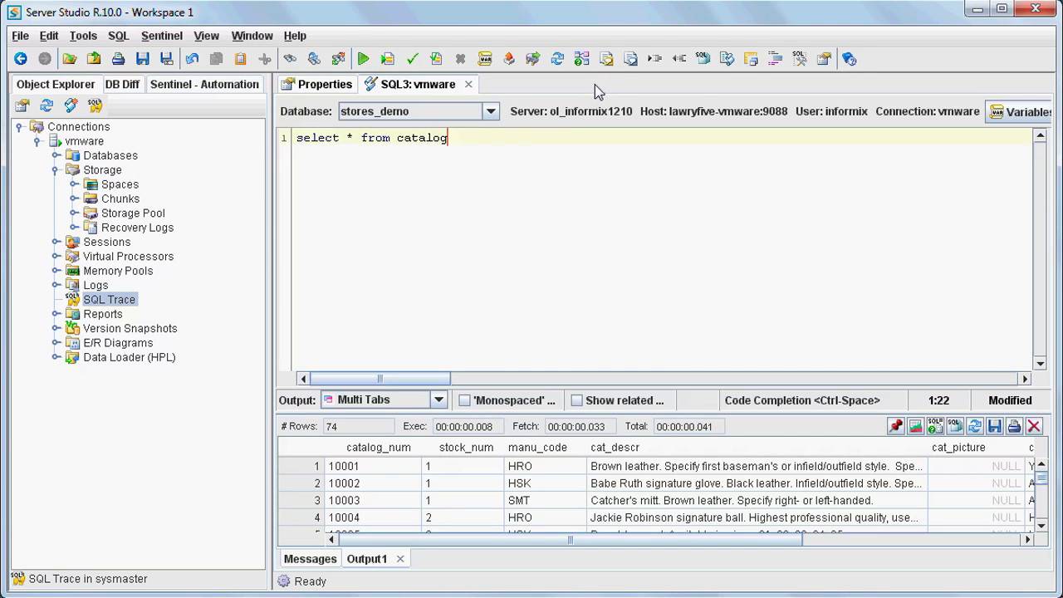
left_click(319, 86)
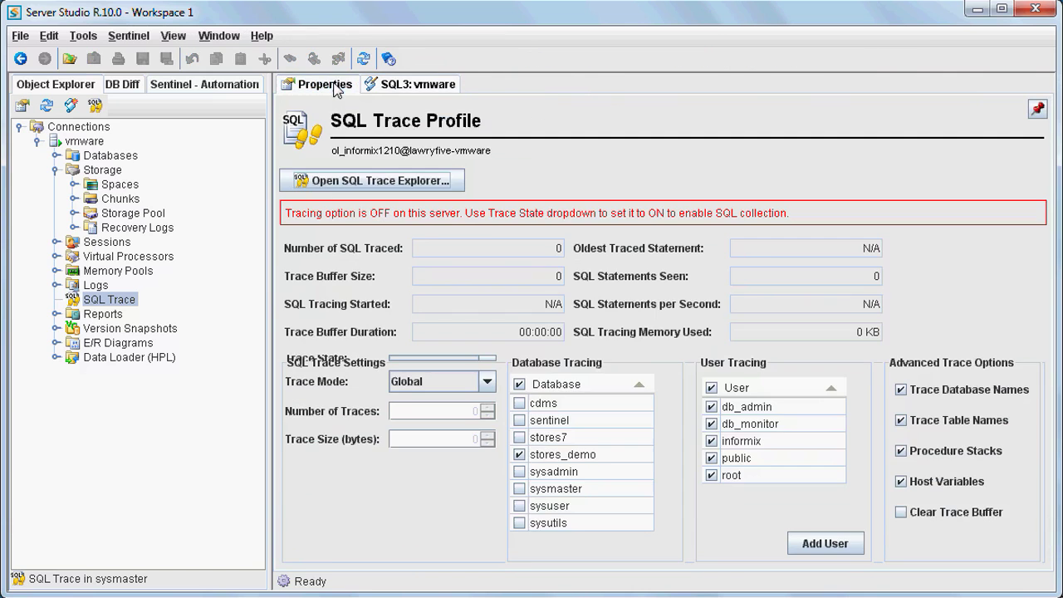
- Reopen the SQL Trace Explorer and review the activity summary and the run times of the traced SQL statements
left_click(355, 178)
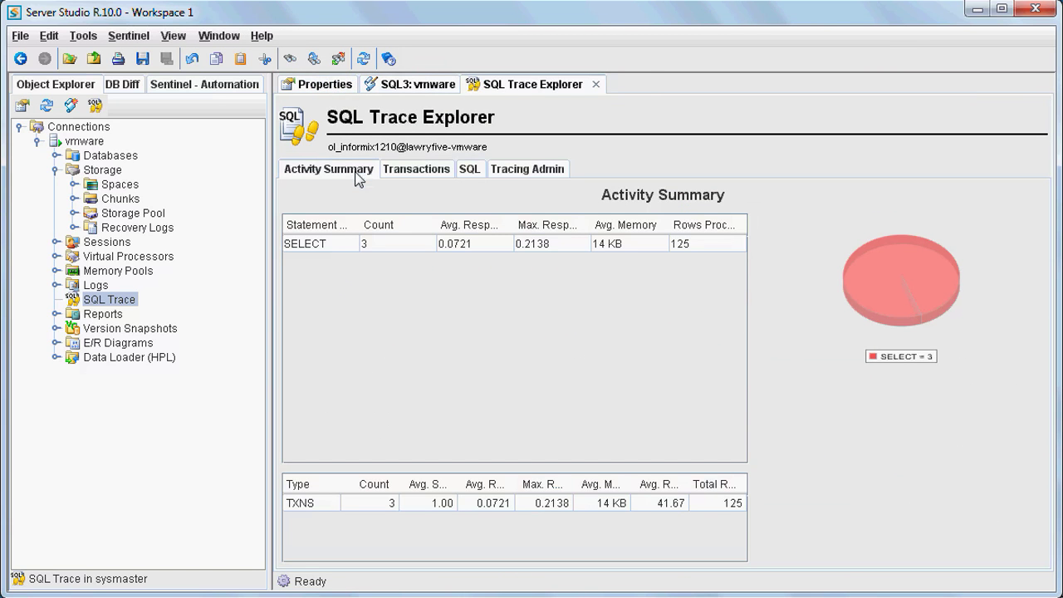
left_click(468, 171)
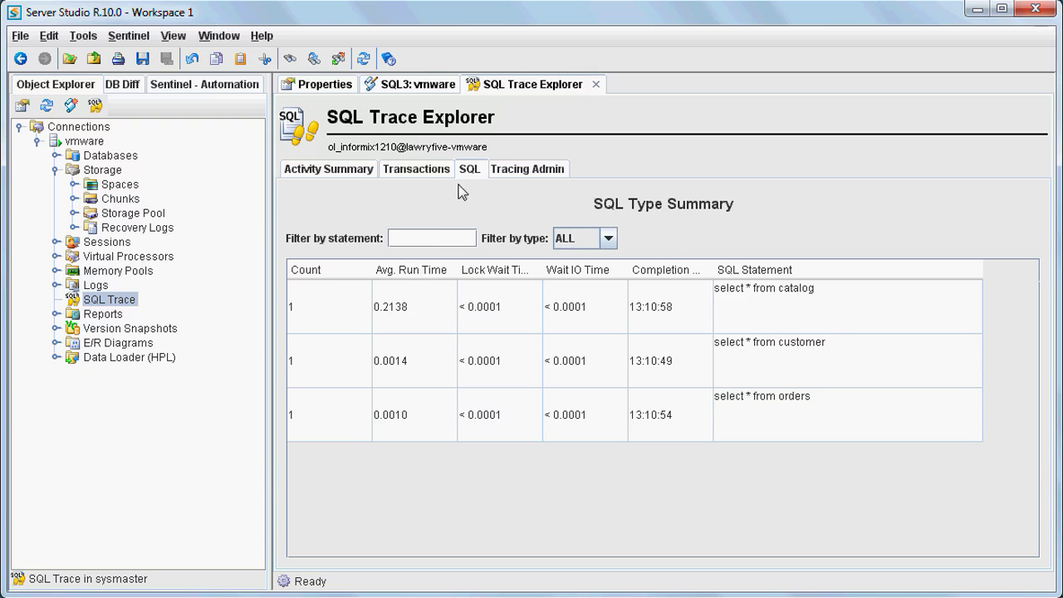
mouse_move(423, 309)
mouse_move(681, 417)
- Show the data of the syssqltrace table in the sysmaster database and look through its columns
left_click(55, 155)
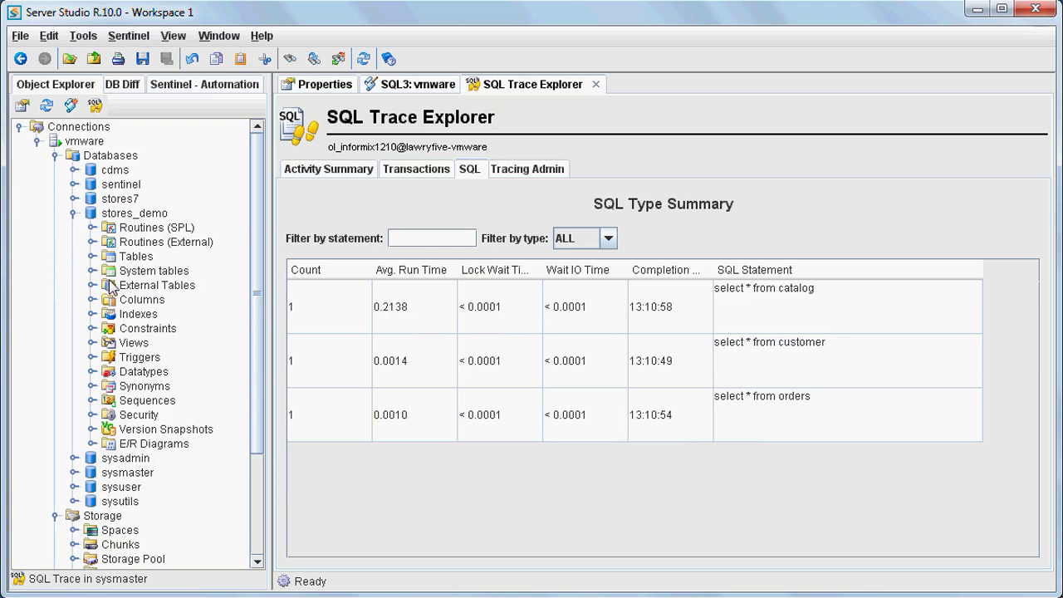
left_click(74, 473)
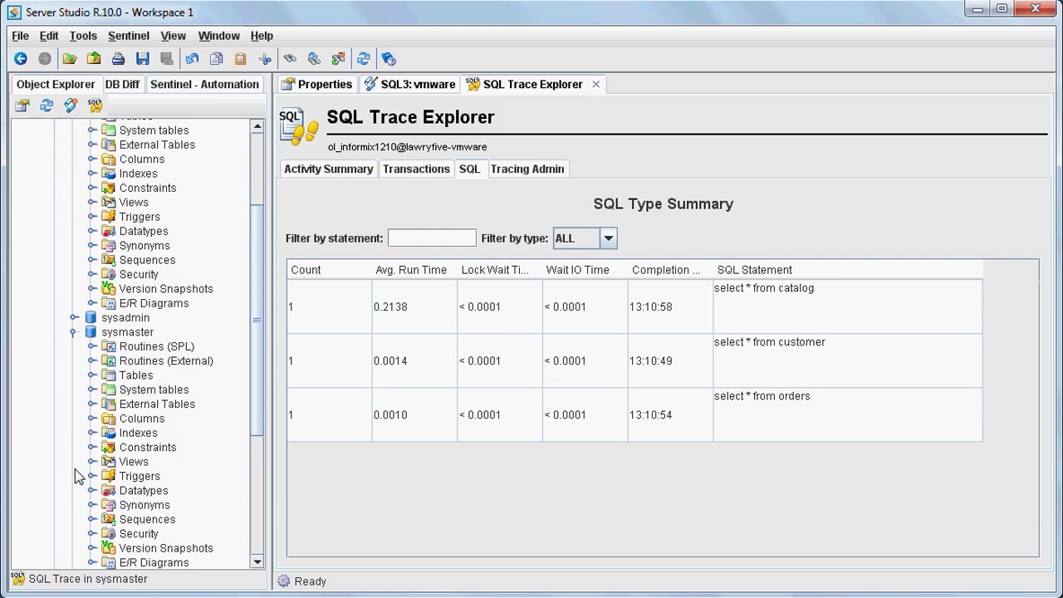
left_click(92, 376)
left_click_drag(259, 243, 259, 471)
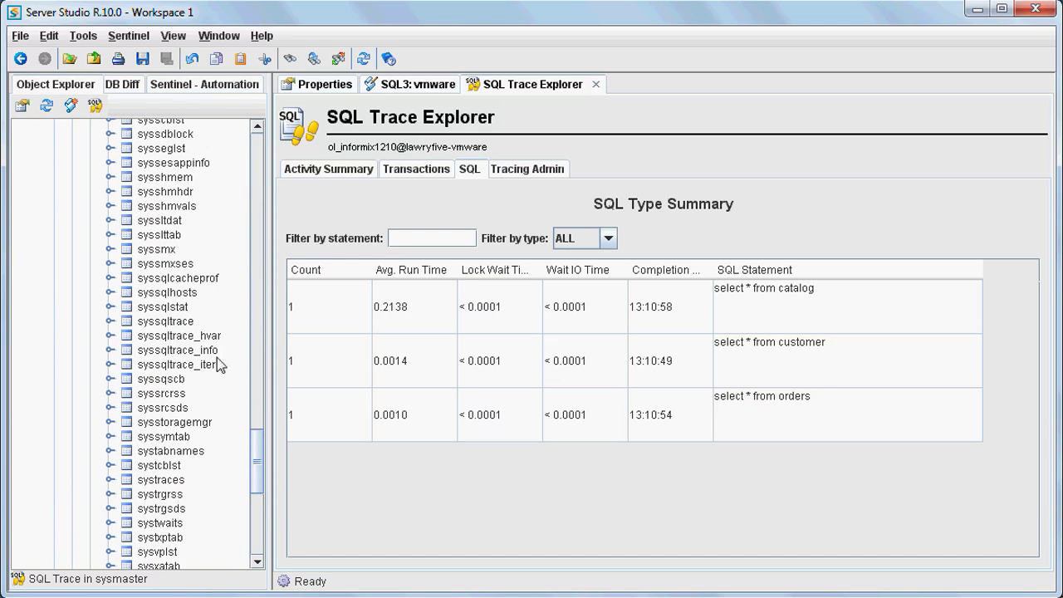
right_click(175, 327)
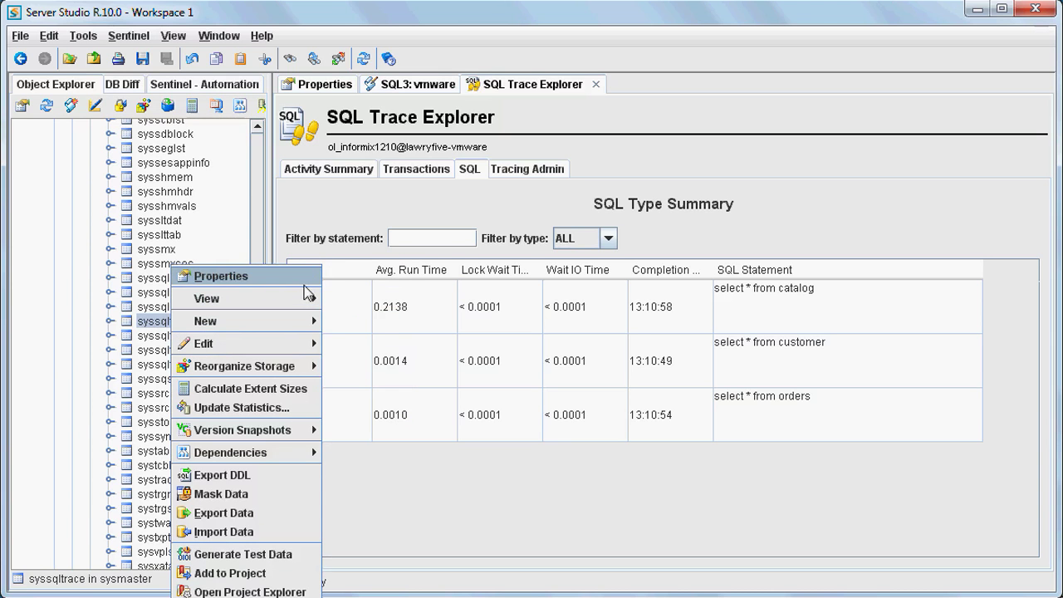
mouse_move(309, 300)
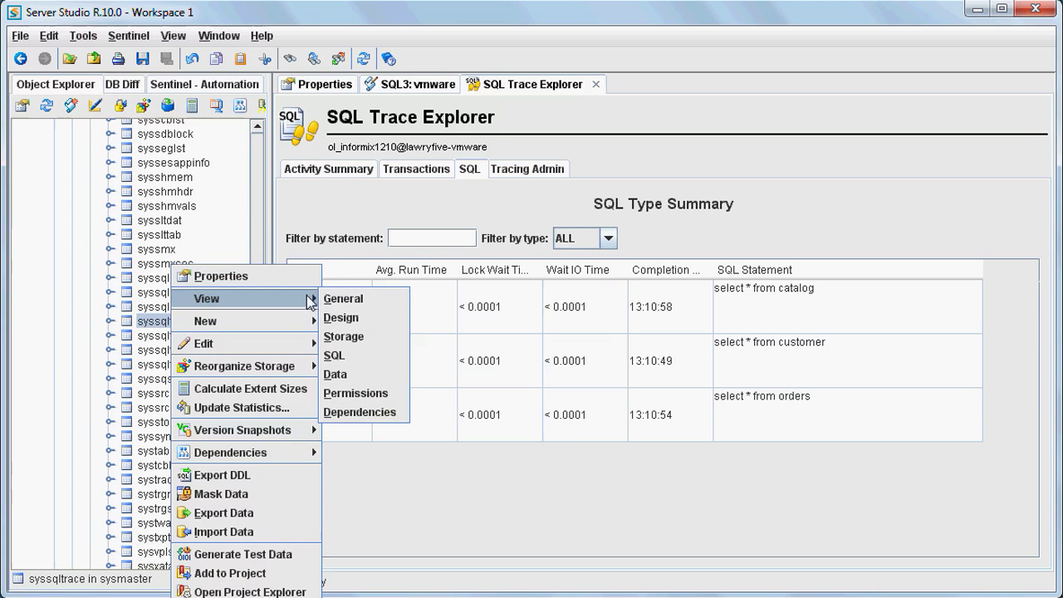
left_click(352, 376)
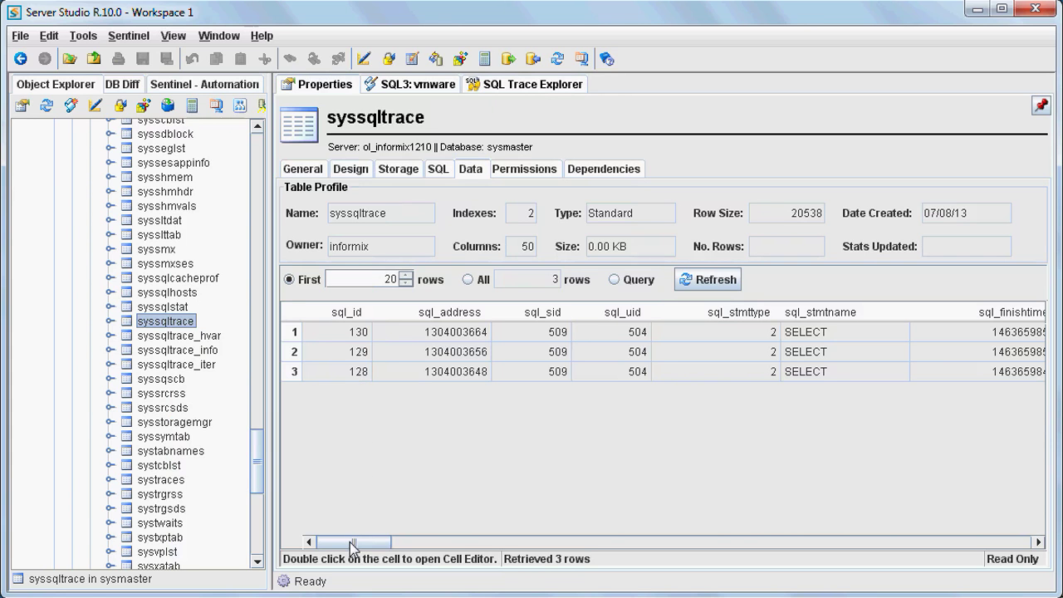
left_click_drag(352, 546, 588, 548)
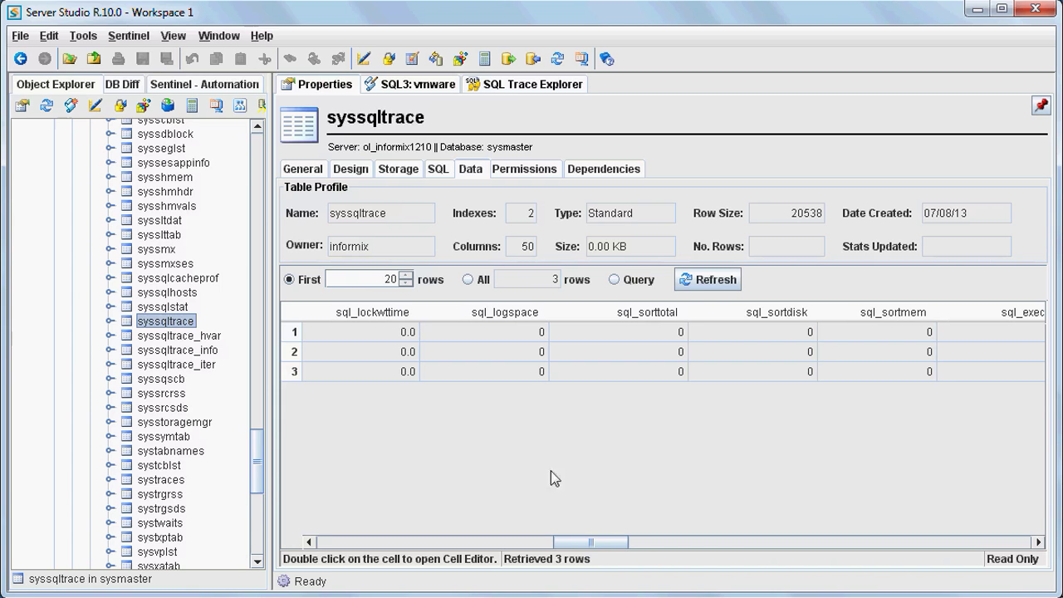
- Return to the SQL Trace Explorer and collapse the sysmaster database in the object tree
left_click(515, 91)
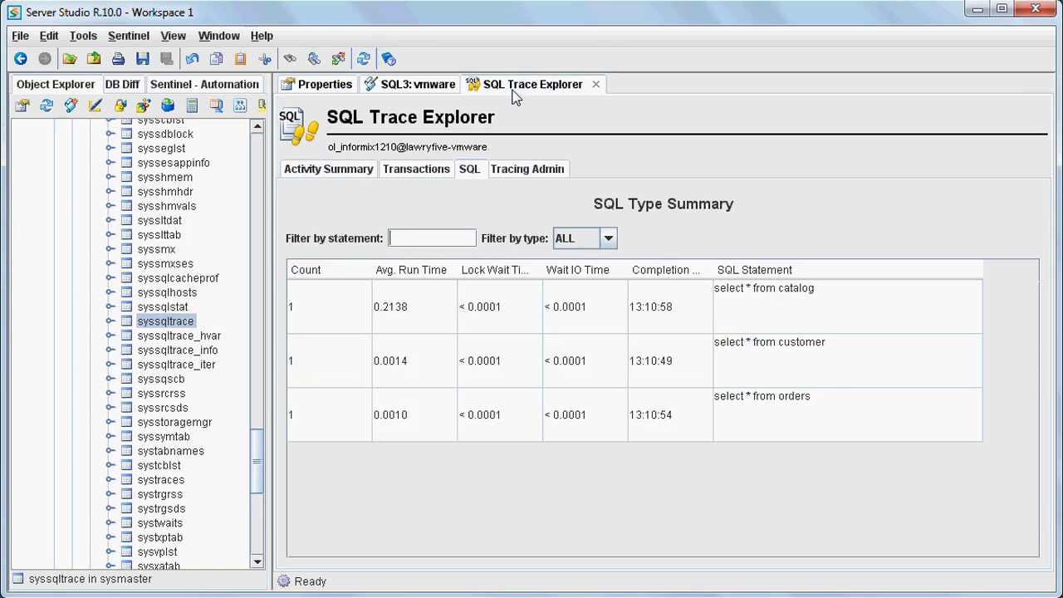
left_click_drag(255, 448, 255, 179)
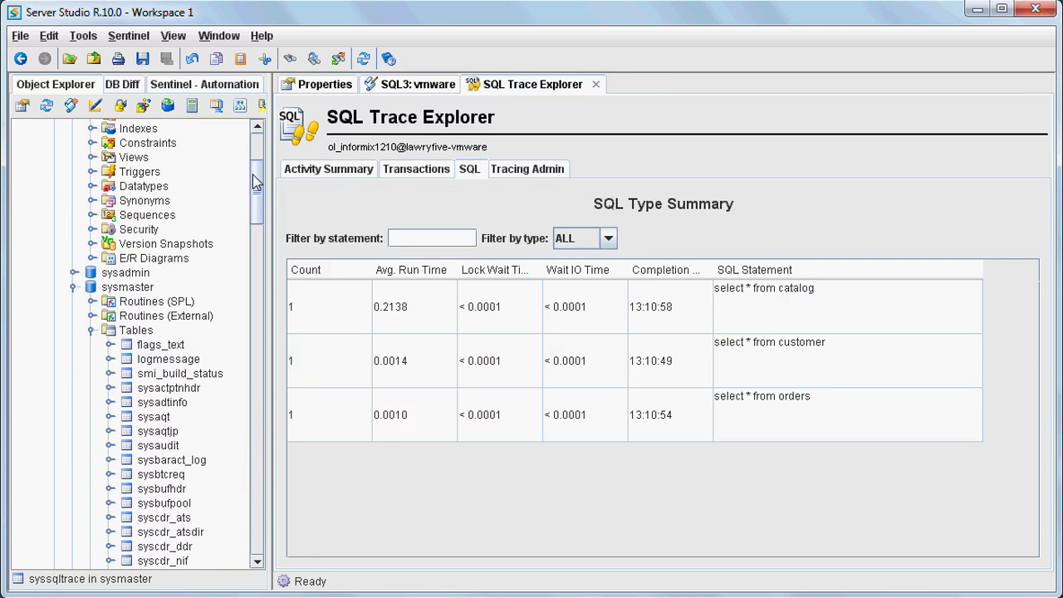
left_click(73, 286)
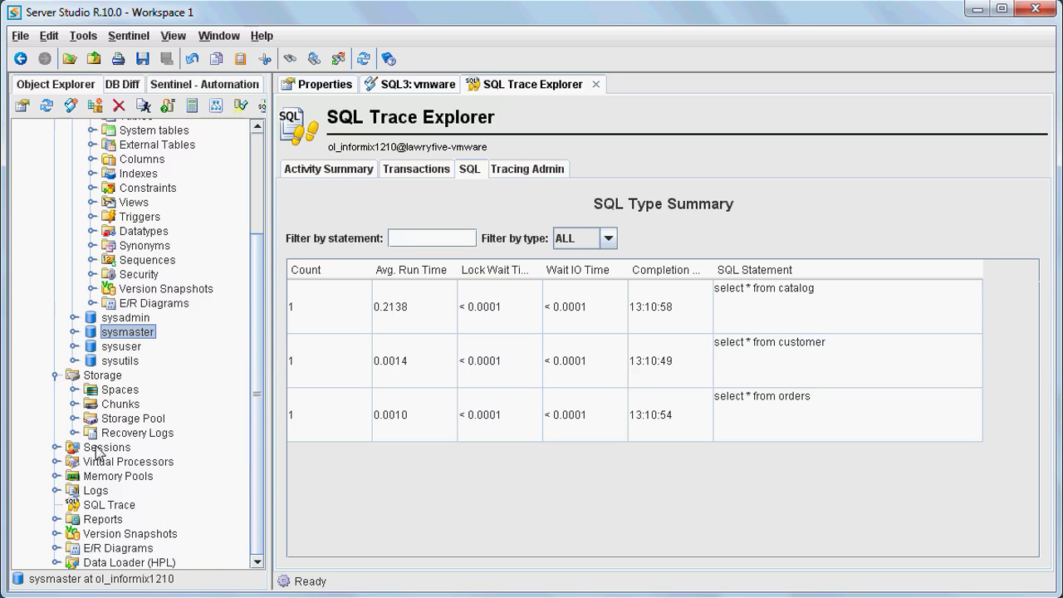
- List the server's sessions grouped by database and open the stores_demo session to view its SQL history
left_click(56, 447)
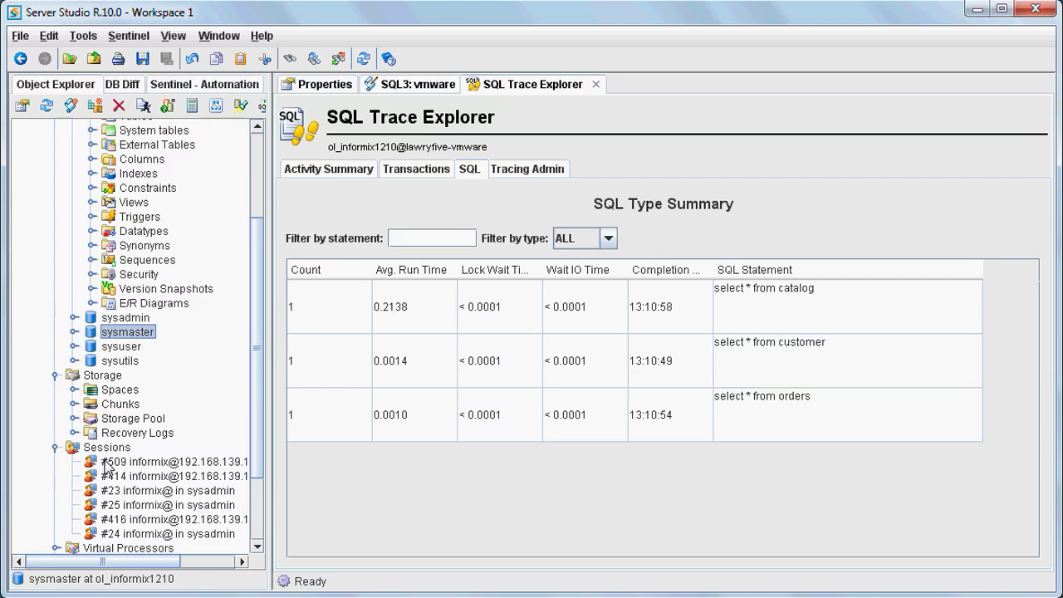
left_click(106, 447)
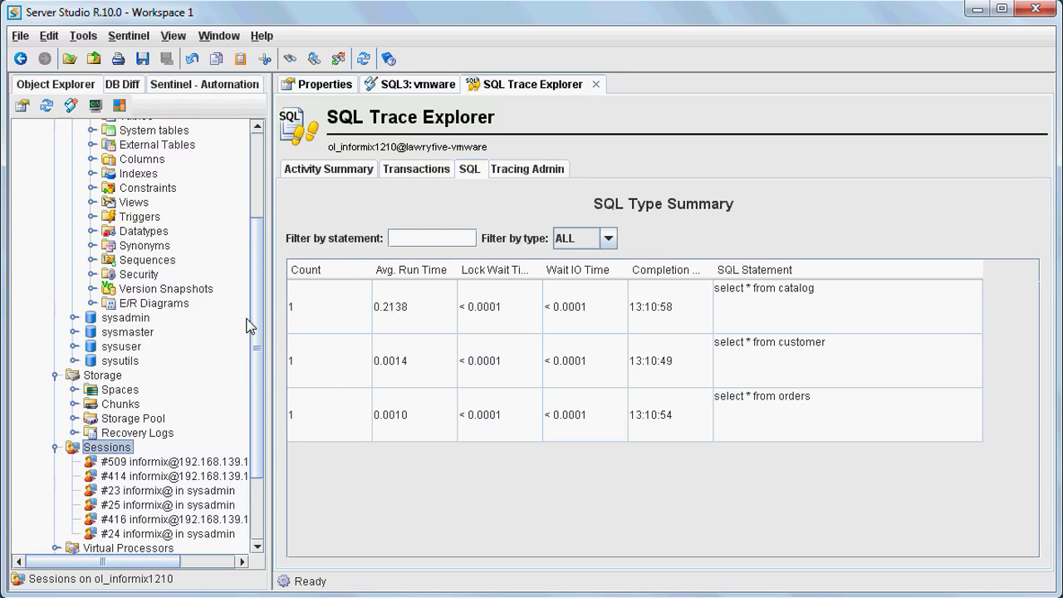
left_click(331, 87)
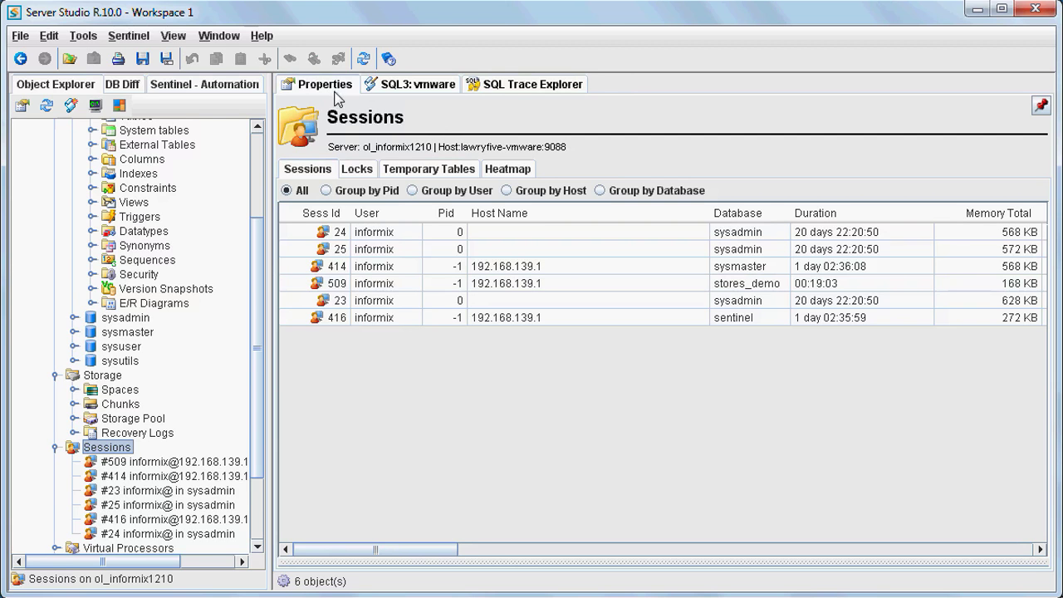
left_click(600, 191)
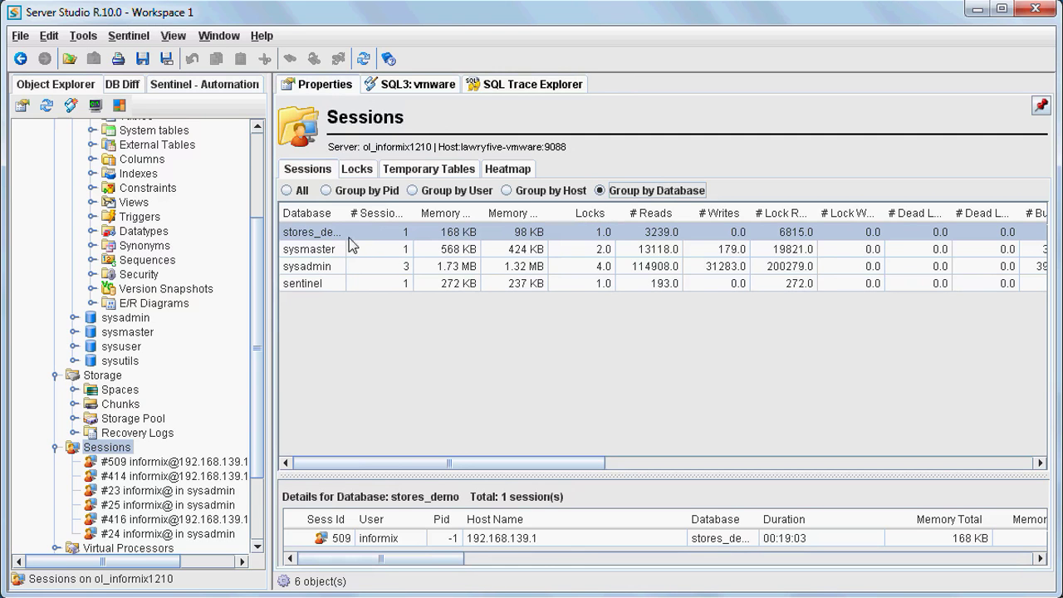
left_click_drag(374, 472, 374, 403)
left_click(374, 458)
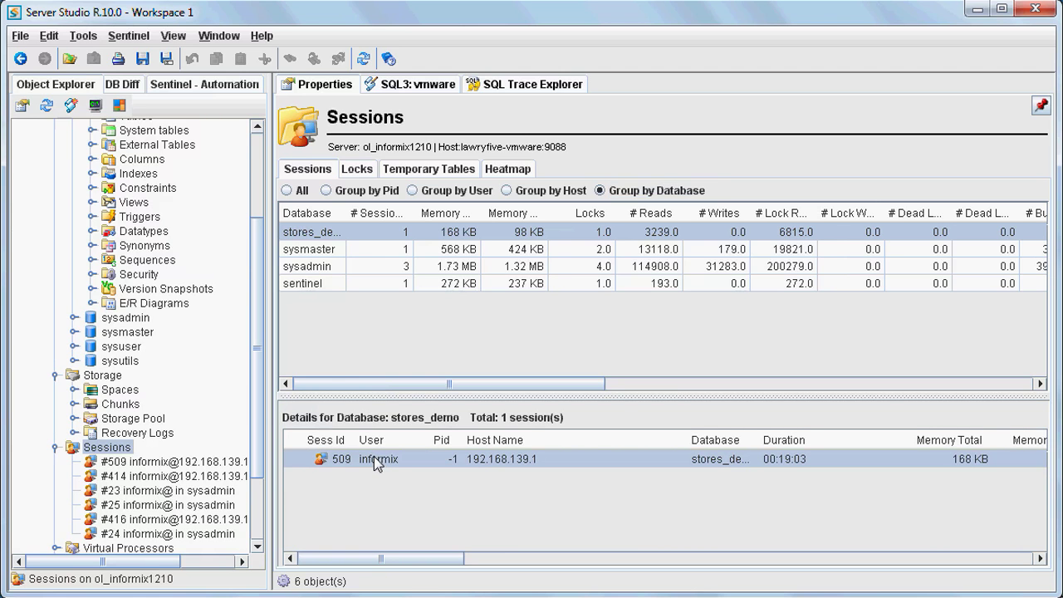
double_click(374, 458)
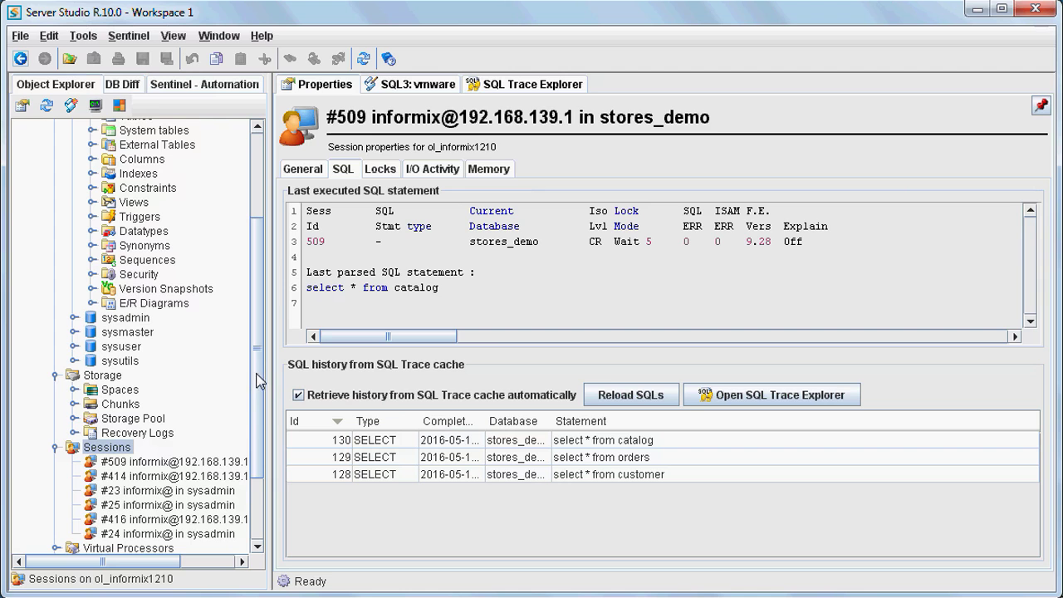
- Generate the All SQL Info report for 10 SQLs and read through it from the statements summary to the end
scroll(258, 381, "down", 3)
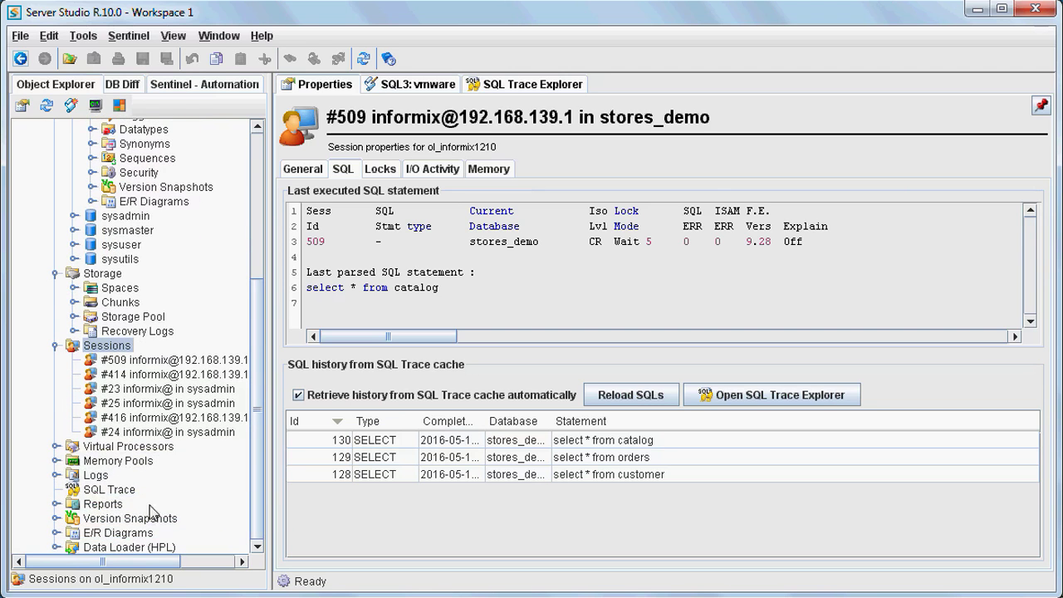
left_click(56, 504)
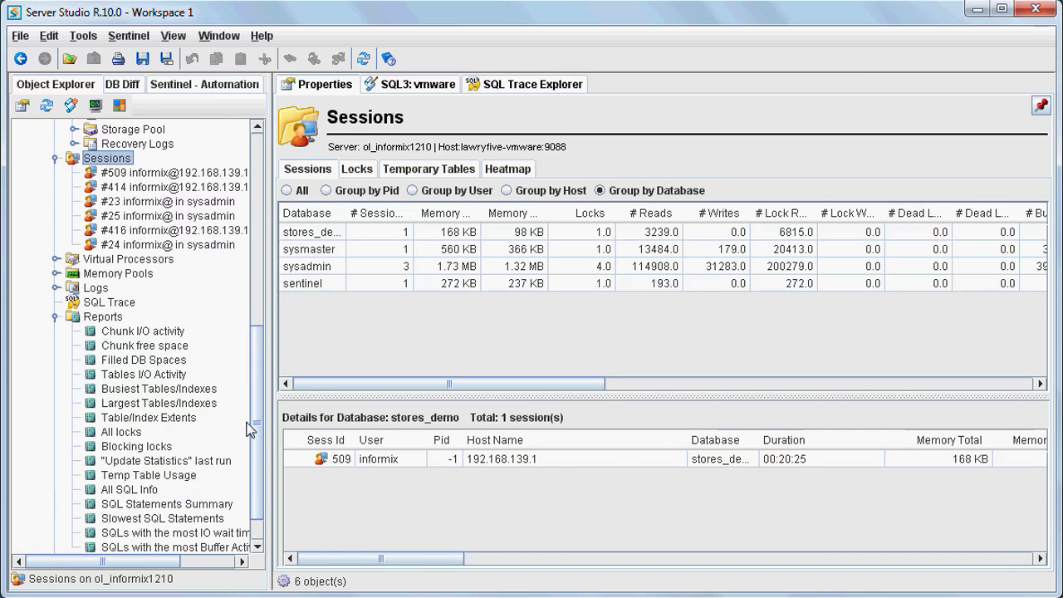
scroll(256, 431, "down", 1)
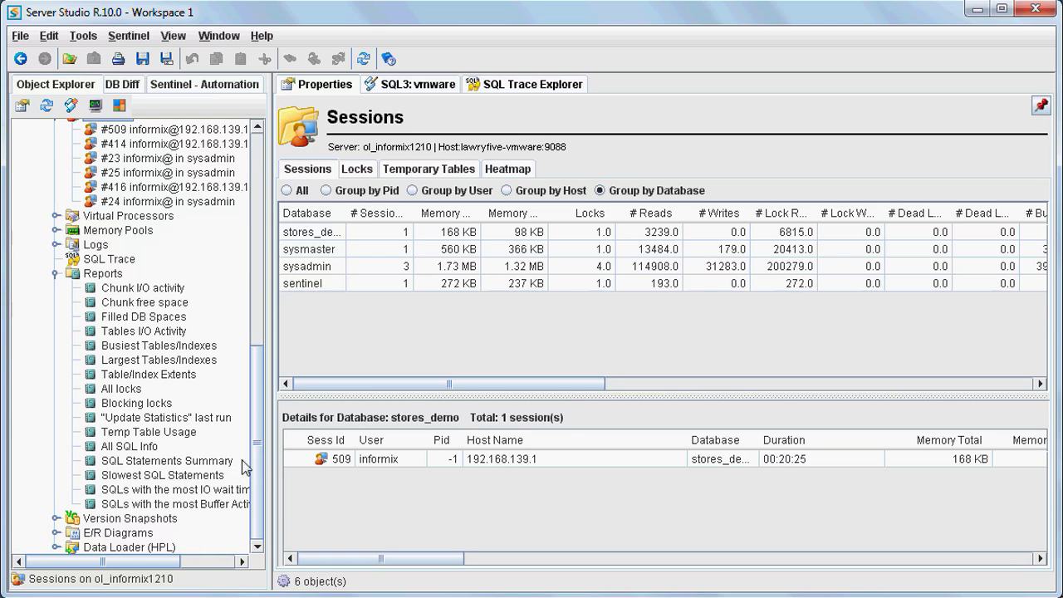
left_click(142, 452)
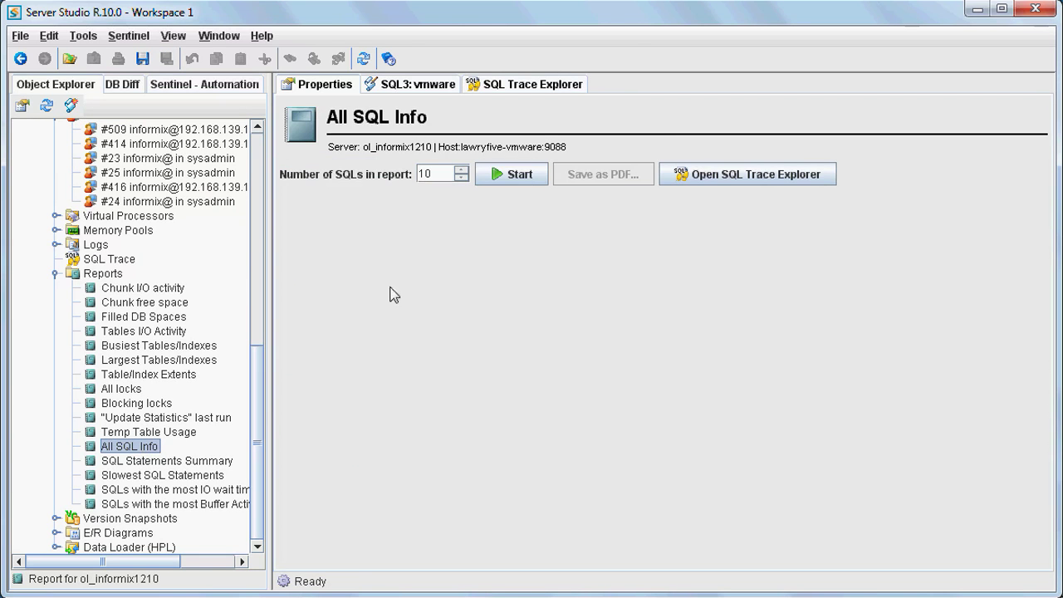
left_click(515, 177)
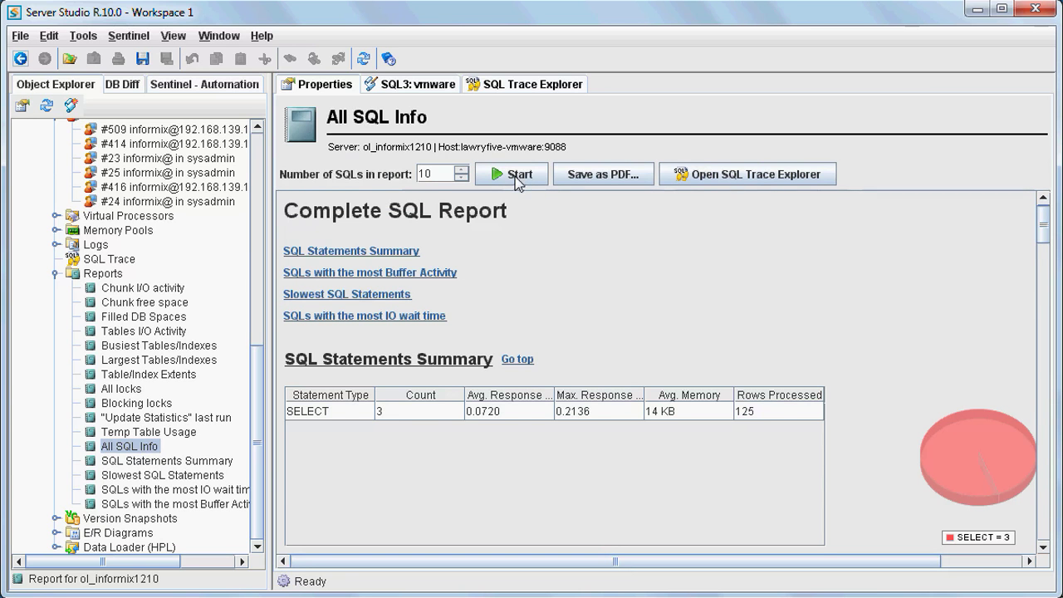
left_click(413, 253)
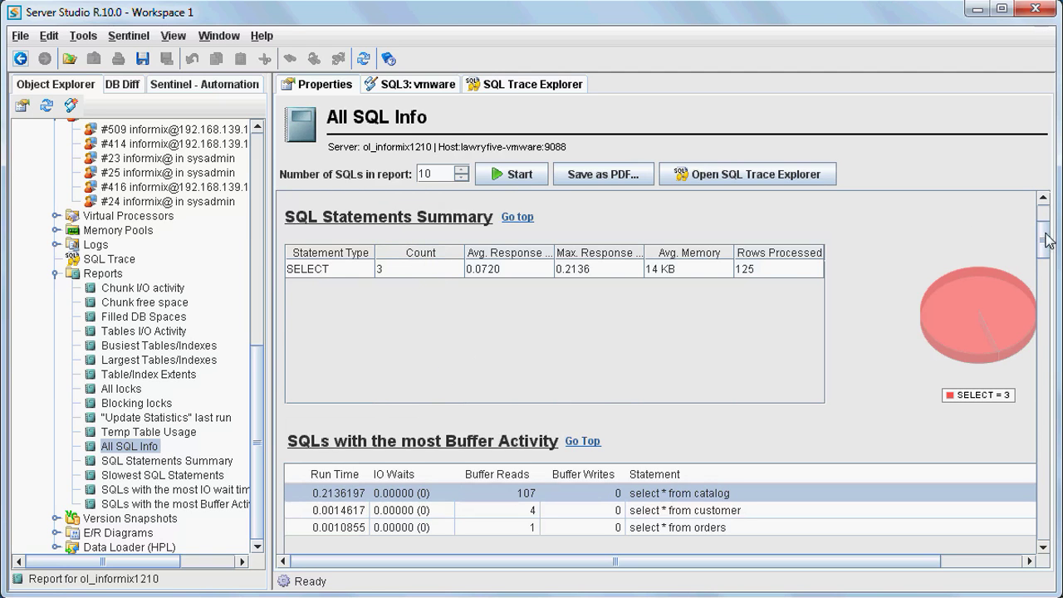
left_click_drag(1043, 241, 1042, 395)
left_click_drag(1040, 407, 1038, 538)
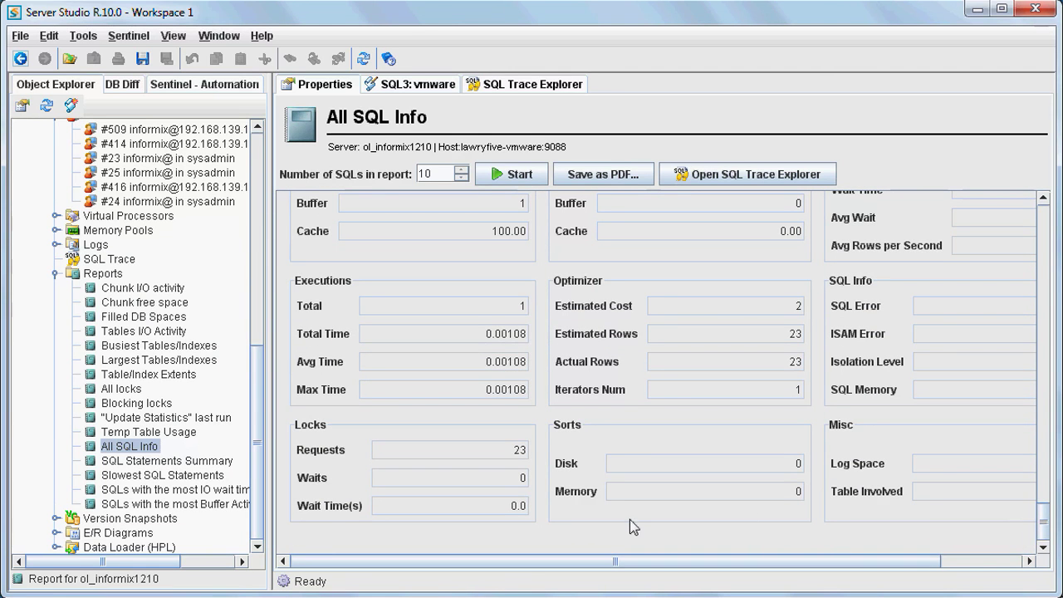
- View the SQL Statements Summary report and generate the Slowest SQL Statements report for 10 SQLs
left_click(195, 462)
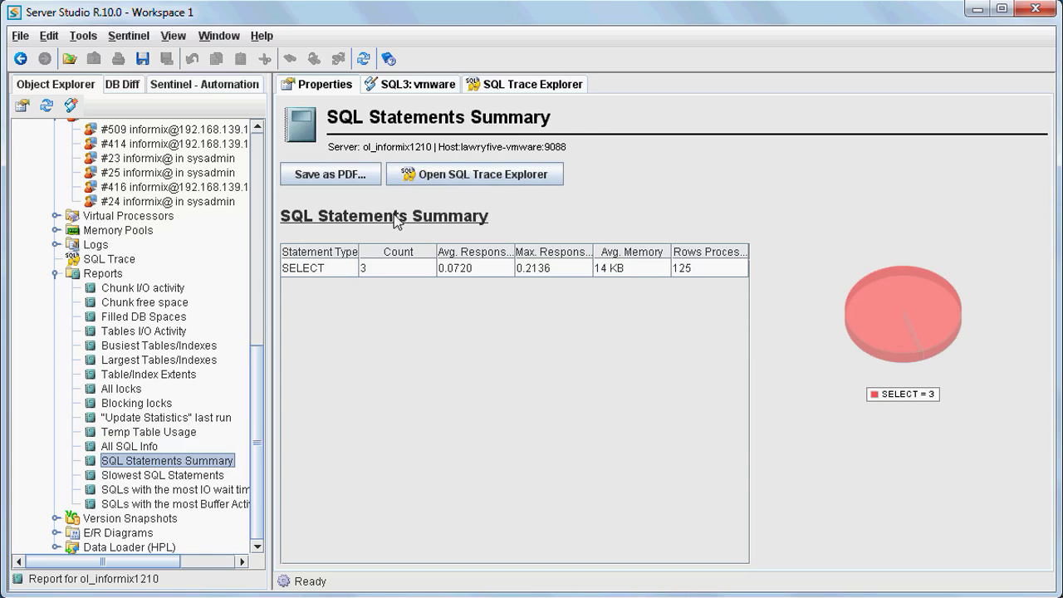
left_click(213, 475)
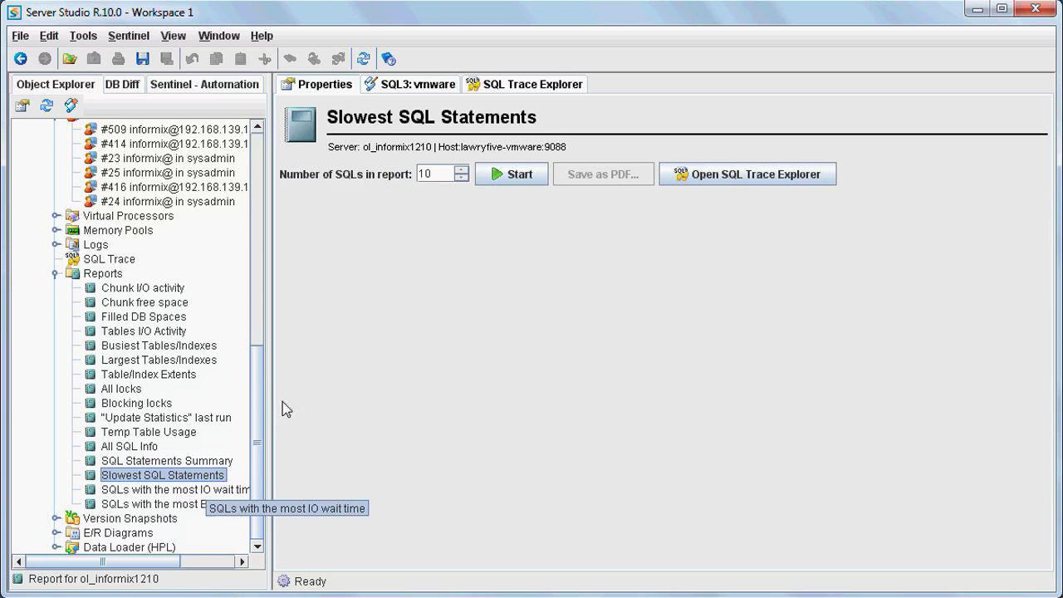
left_click(507, 176)
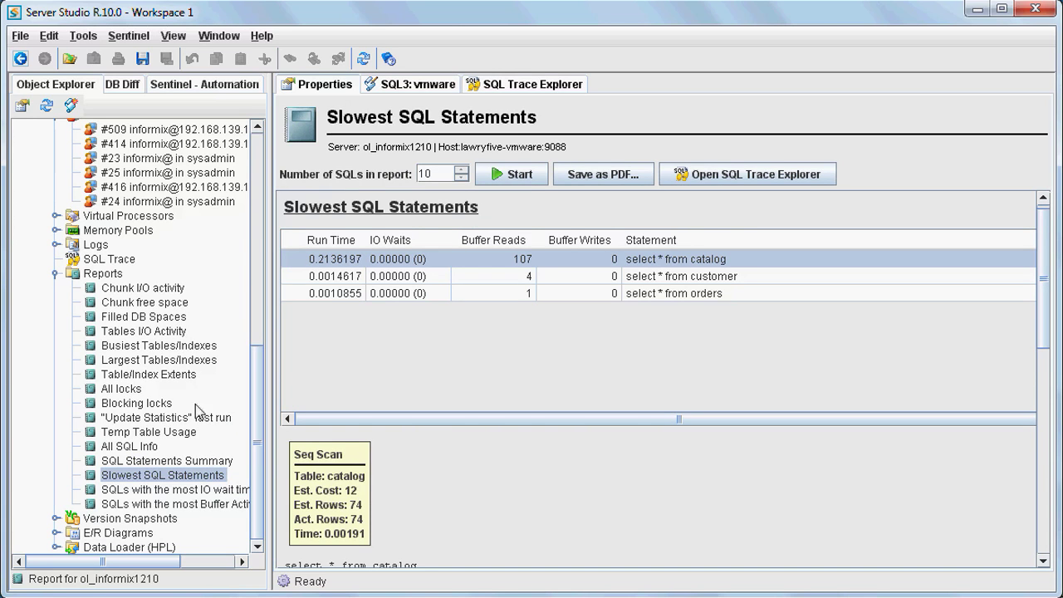
- Generate the reports of SQLs with the most IO wait time and the most buffer activity, each for 10 SQLs
left_click(192, 490)
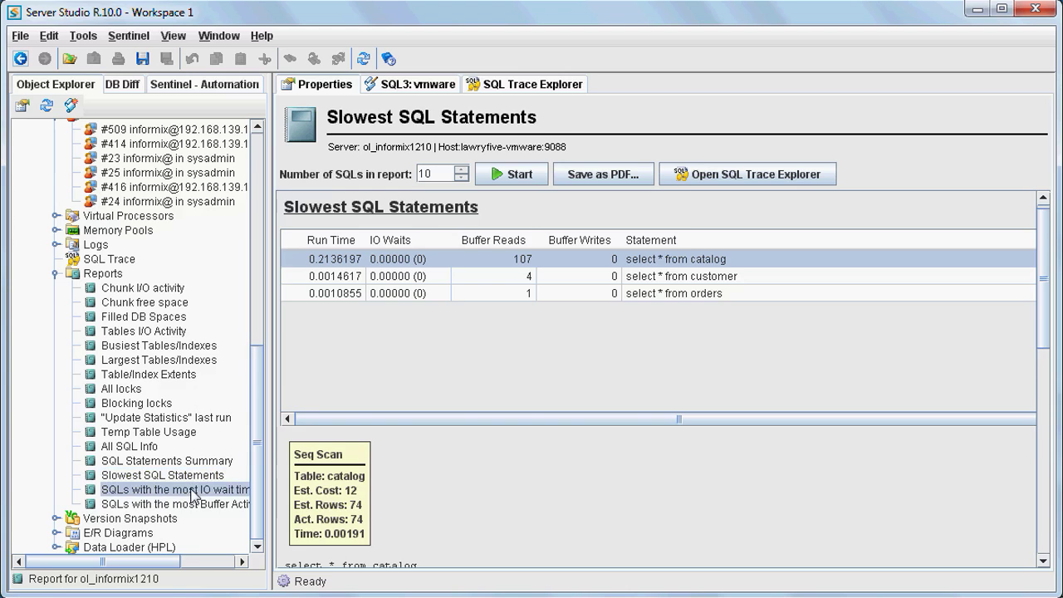
left_click(516, 166)
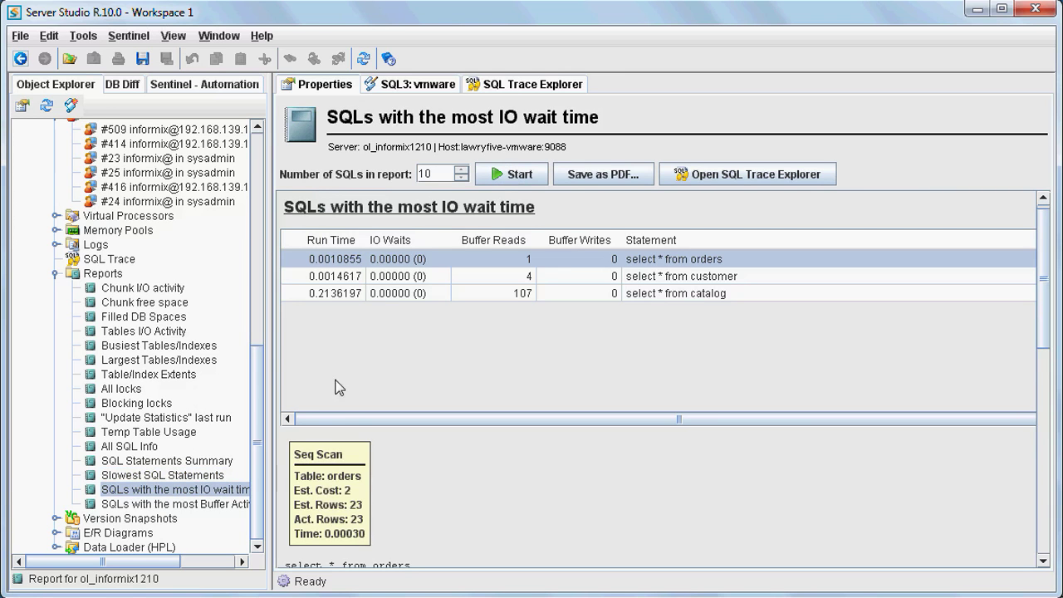
left_click(220, 504)
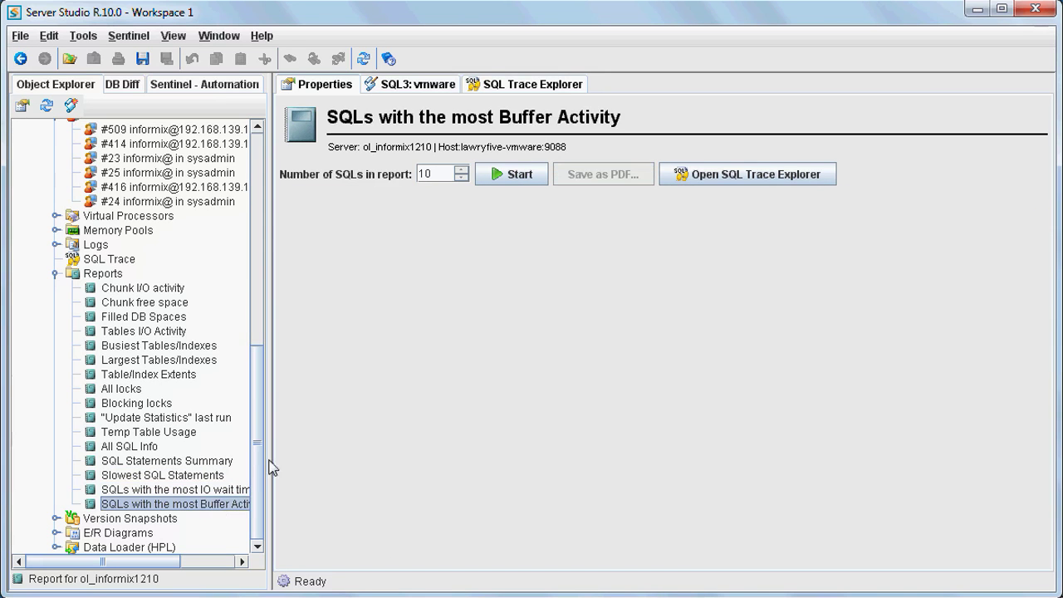
left_click(502, 178)
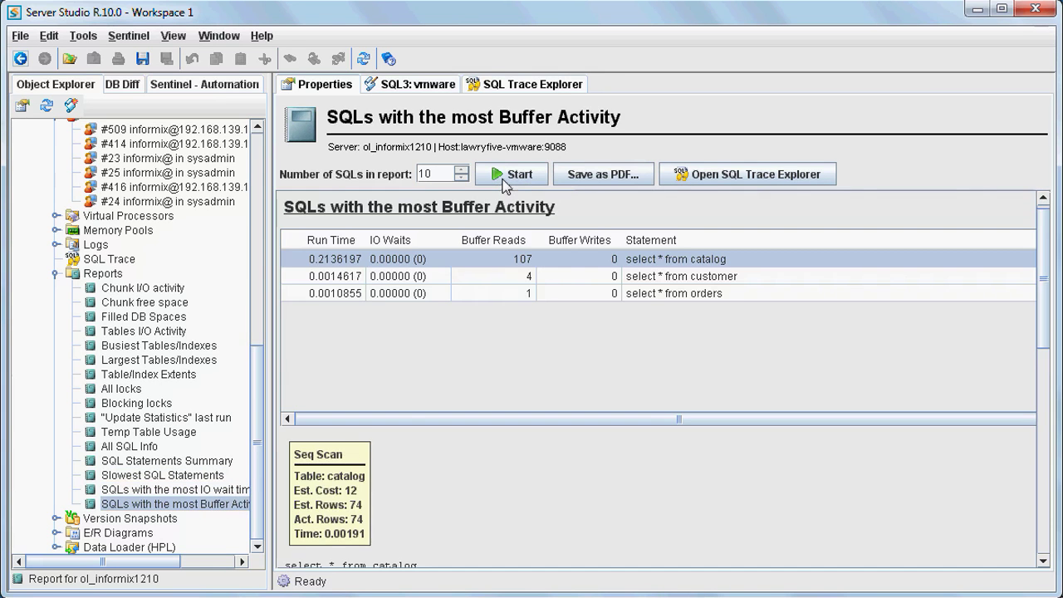